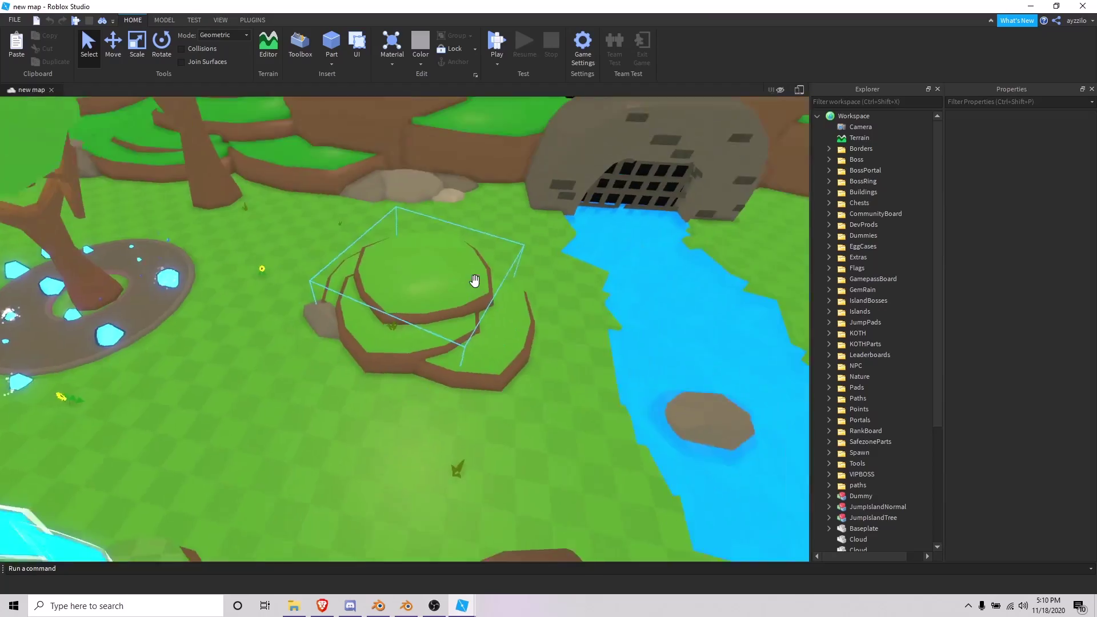
# - Switch to Blender and delete the mountain landscape mesh to clear the scene
pyautogui.press('w')
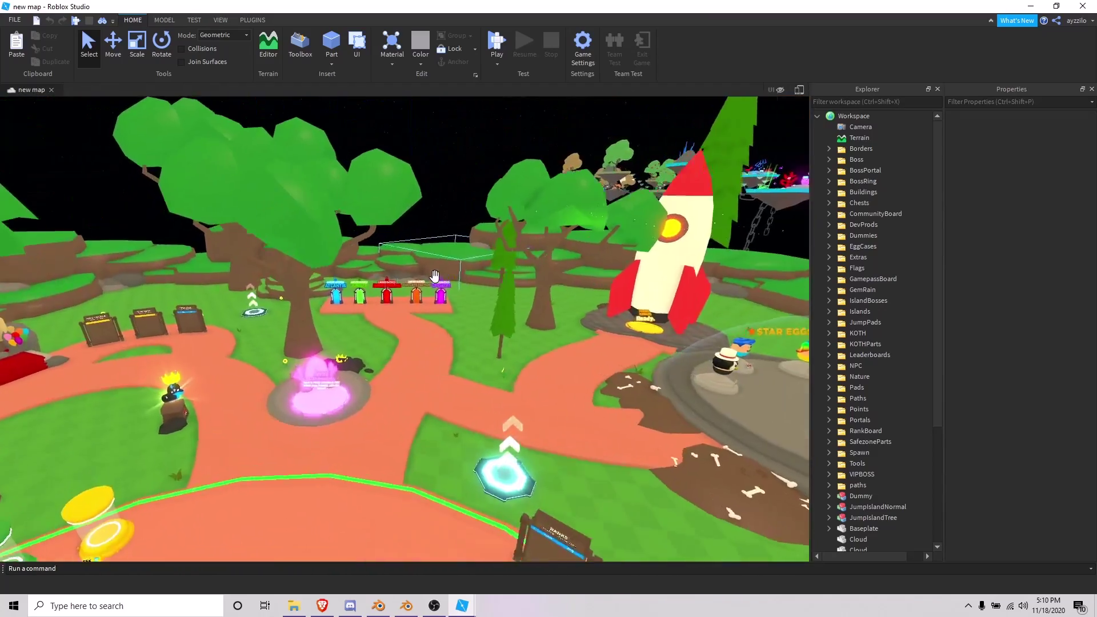
pyautogui.hotkey('alt', 'Tab')
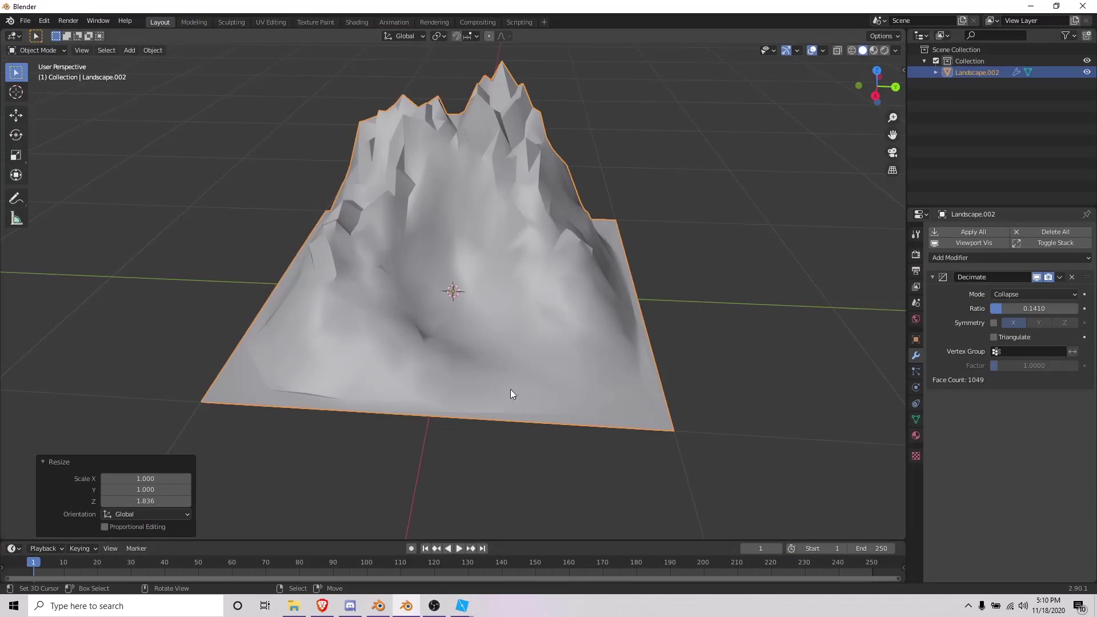
pyautogui.press('x')
pyautogui.click(465, 299)
# - Switch to the NewLighting place in Roblox Studio and examine the DirtPatch mesh on the baseplate
pyautogui.hotkey('alt', 'Tab')
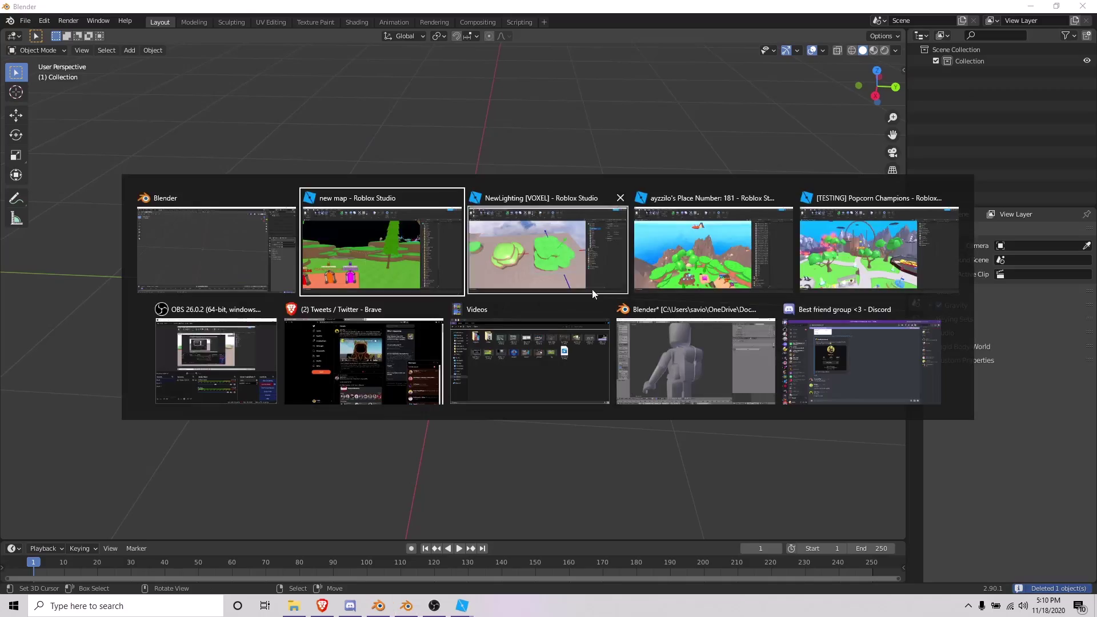
pyautogui.click(515, 265)
pyautogui.press('w')
pyautogui.moveTo(506, 273); pyautogui.dragTo(506, 273, button='right')
pyautogui.press('w')
pyautogui.press('s')
pyautogui.scroll(3, 441, 297)
pyautogui.click(441, 297)
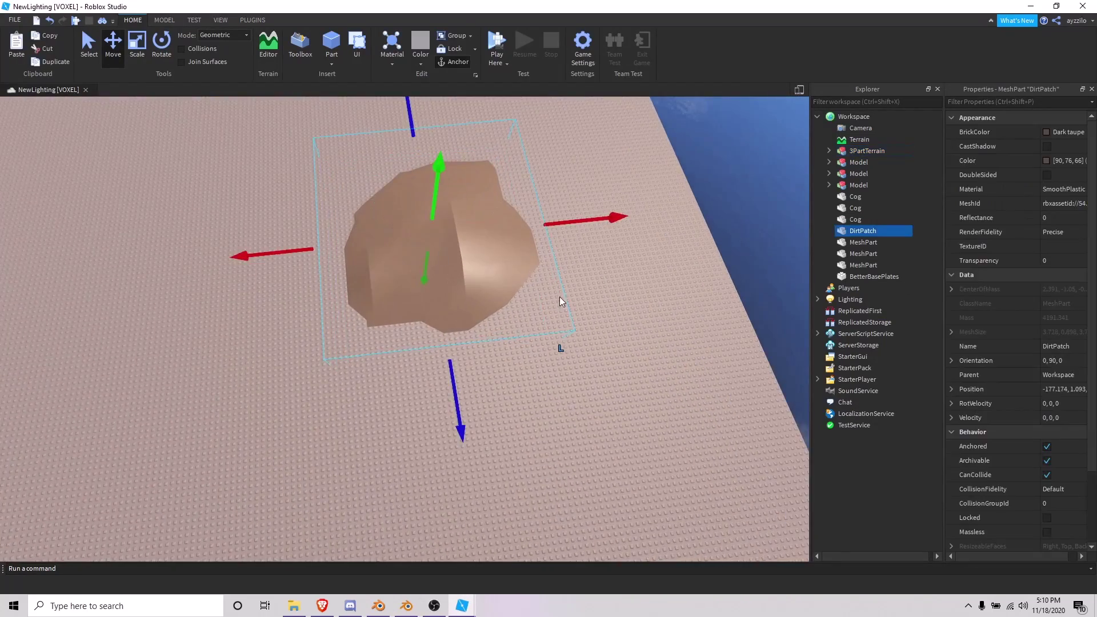
pyautogui.moveTo(570, 297); pyautogui.dragTo(570, 296, button='right')
# - Switch to the Popcorn Champions place in Roblox Studio and examine its stepped snowy terrain and ground patches
pyautogui.hotkey('alt', 'Tab')
pyautogui.hotkey('alt', 'Tab')
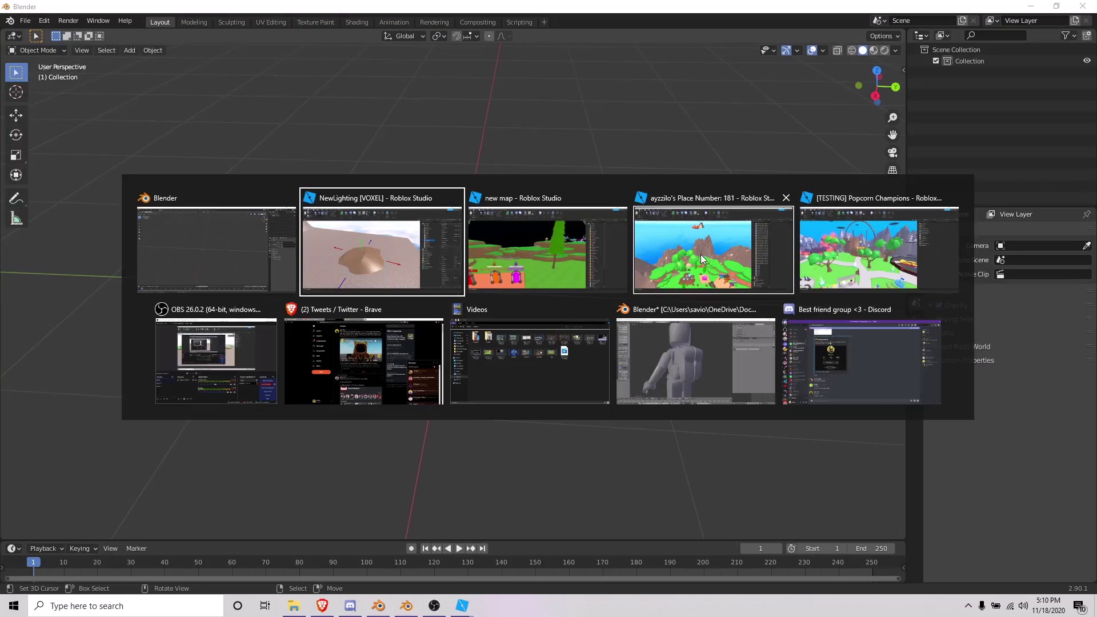
pyautogui.click(823, 262)
pyautogui.moveTo(426, 334); pyautogui.dragTo(461, 345, button='right')
pyautogui.scroll(6, 423, 334)
pyautogui.scroll(4, 444, 370)
pyautogui.moveTo(512, 405); pyautogui.dragTo(512, 405, button='right')
pyautogui.scroll(-4, 512, 405)
pyautogui.scroll(3, 436, 409)
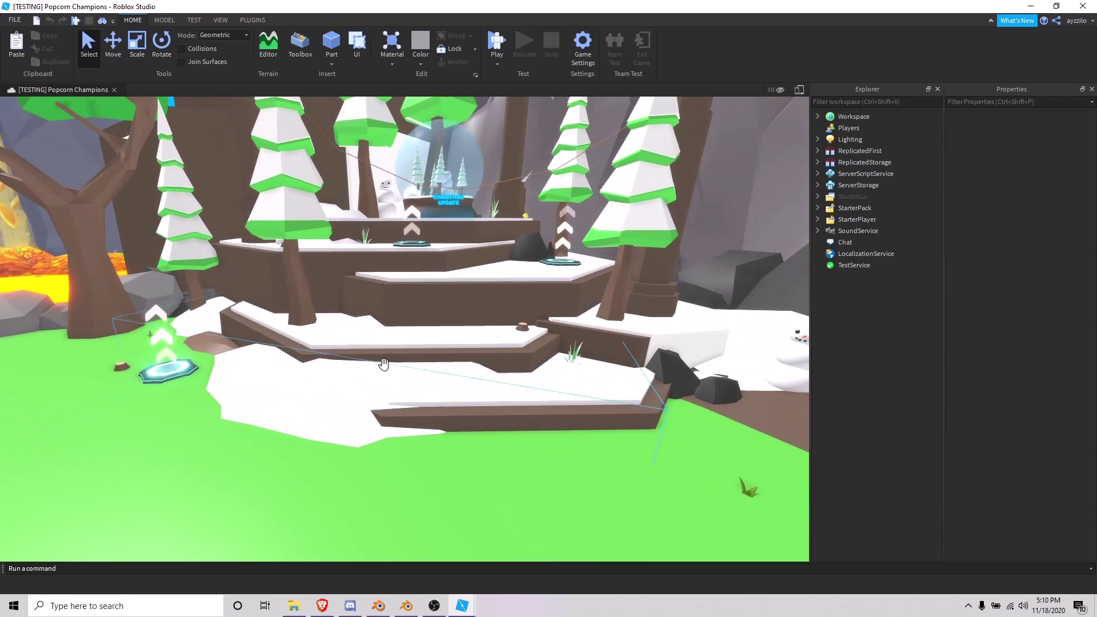
pyautogui.moveTo(448, 318); pyautogui.dragTo(448, 318, button='right')
pyautogui.scroll(-4, 504, 430)
pyautogui.scroll(3, 505, 431)
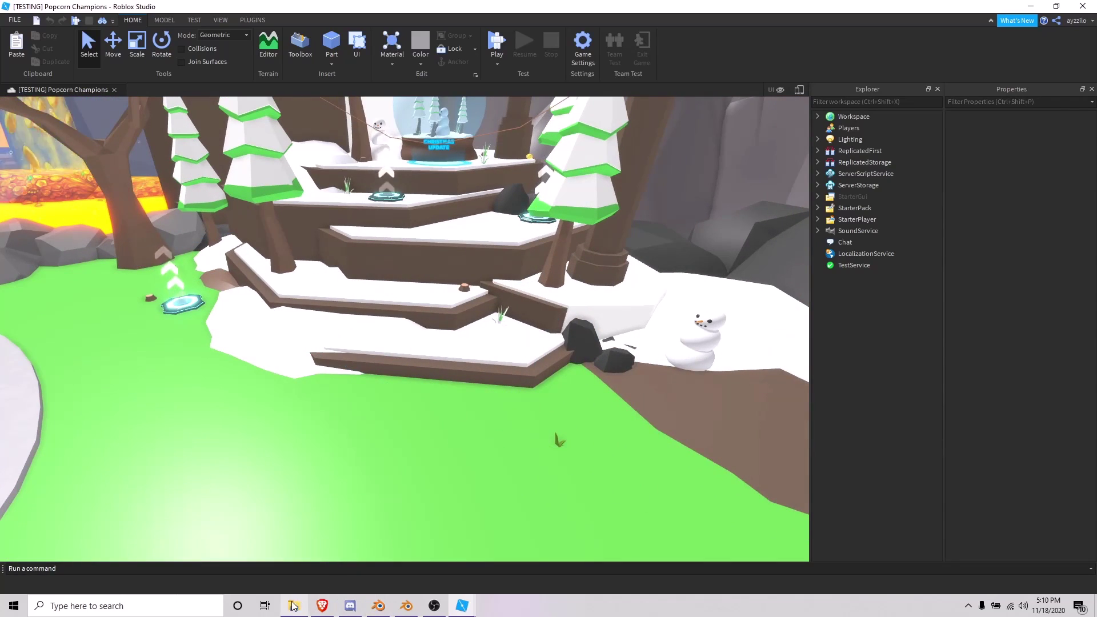
# - Switch back to Blender, add a plane at the origin and scale it up about 9.9 times
pyautogui.click(406, 607)
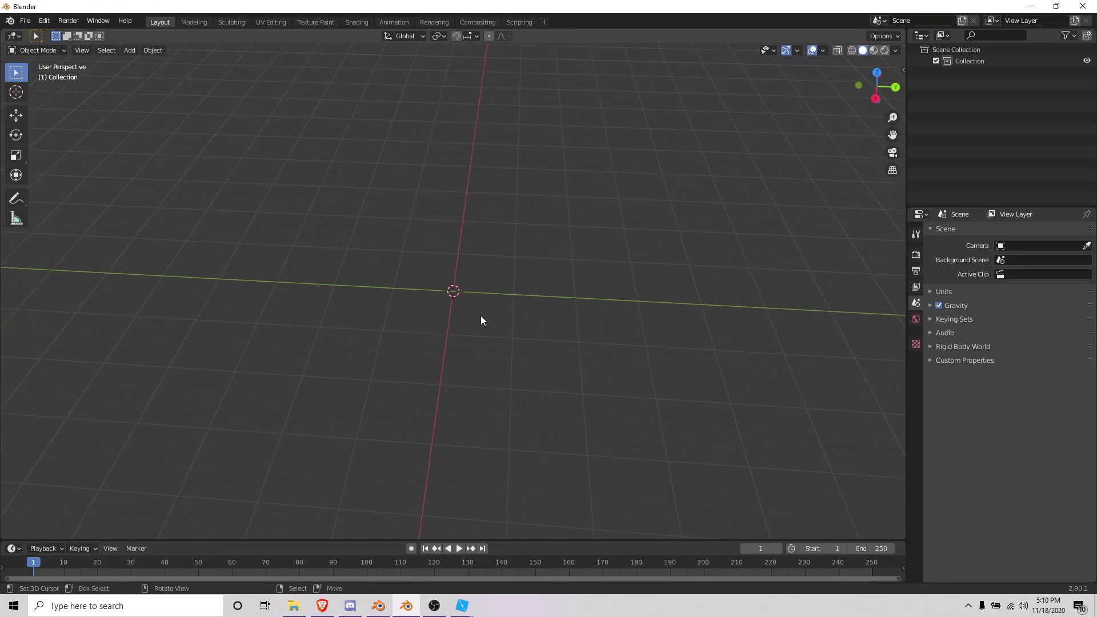
pyautogui.hotkey('shift', 'a')
pyautogui.moveTo(451, 273)
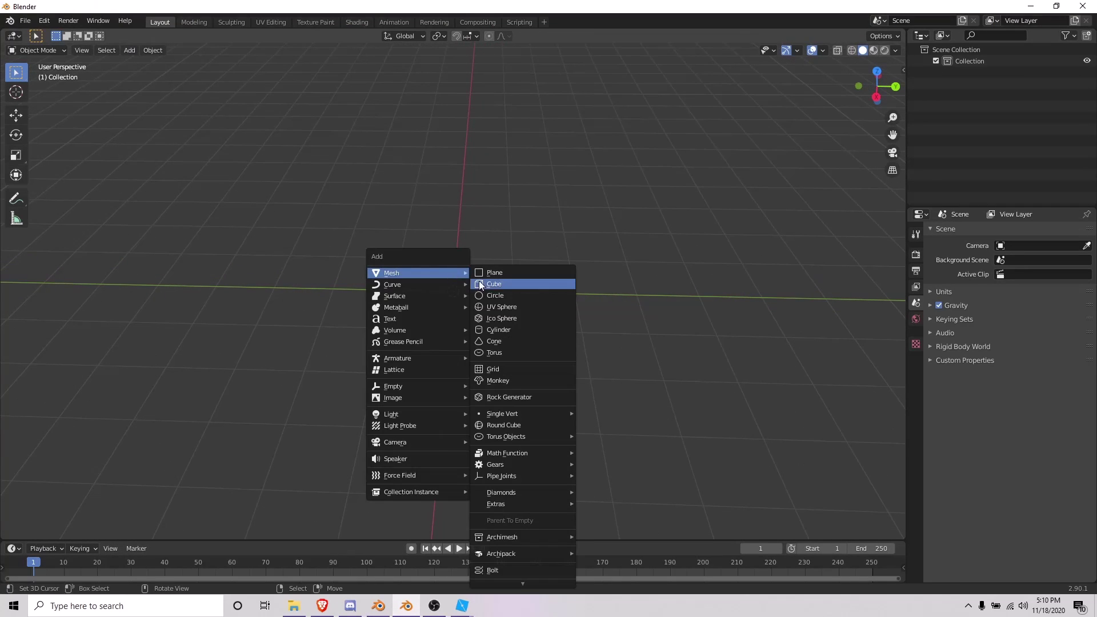
pyautogui.click(497, 278)
pyautogui.scroll(-10, 580, 323)
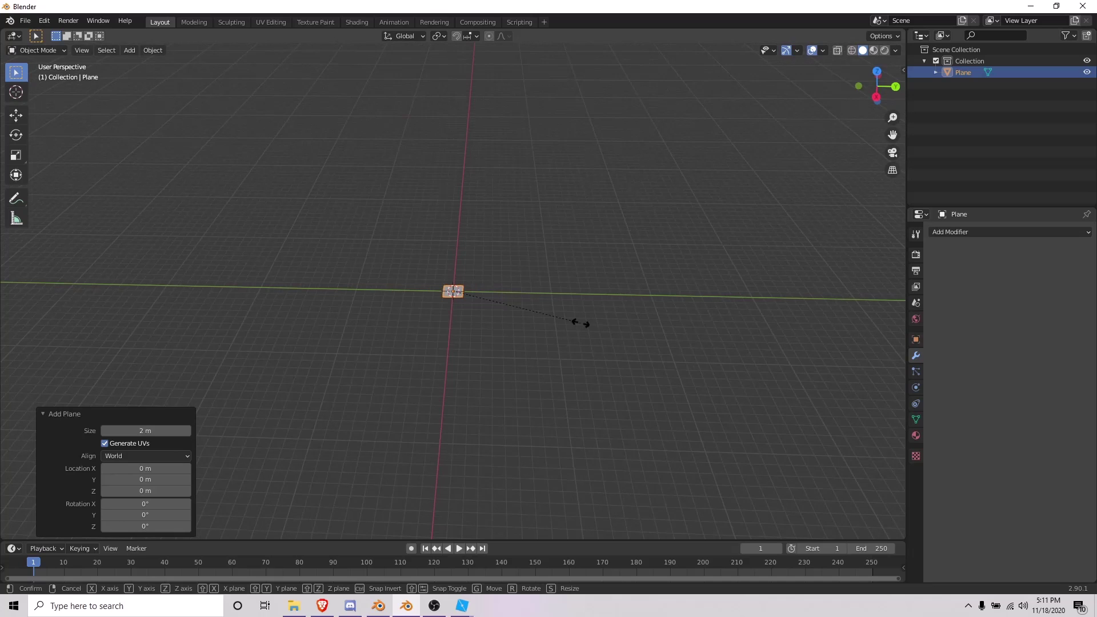
pyautogui.press('s')
pyautogui.click(843, 299)
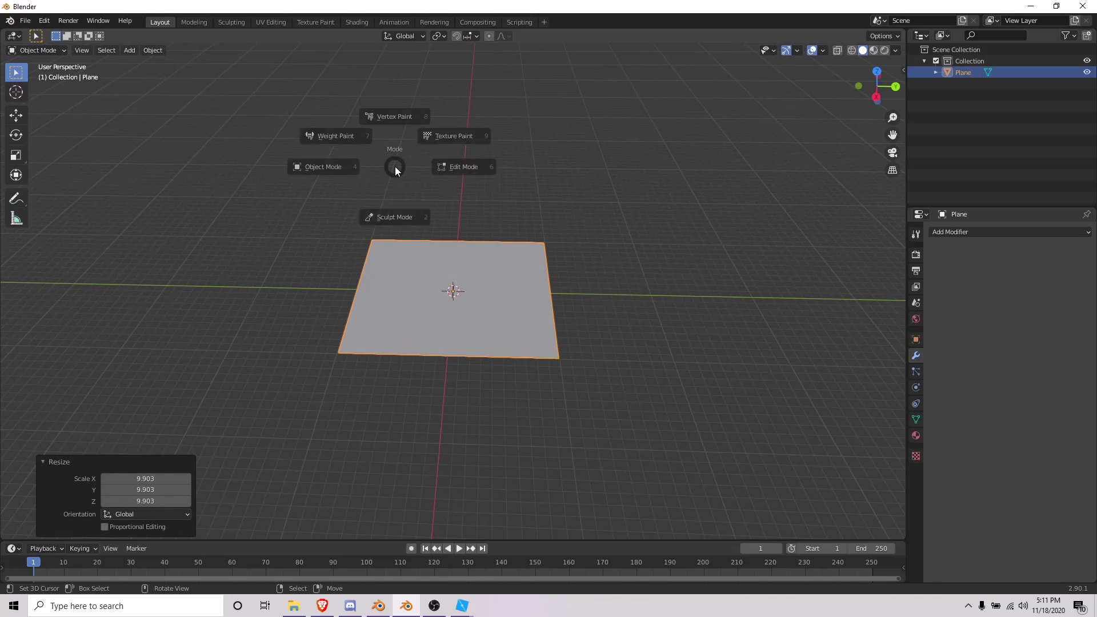
# - Enter Edit Mode on the plane and subdivide its face with one cut
pyautogui.click(492, 166)
pyautogui.moveTo(537, 194); pyautogui.dragTo(485, 242, button='middle')
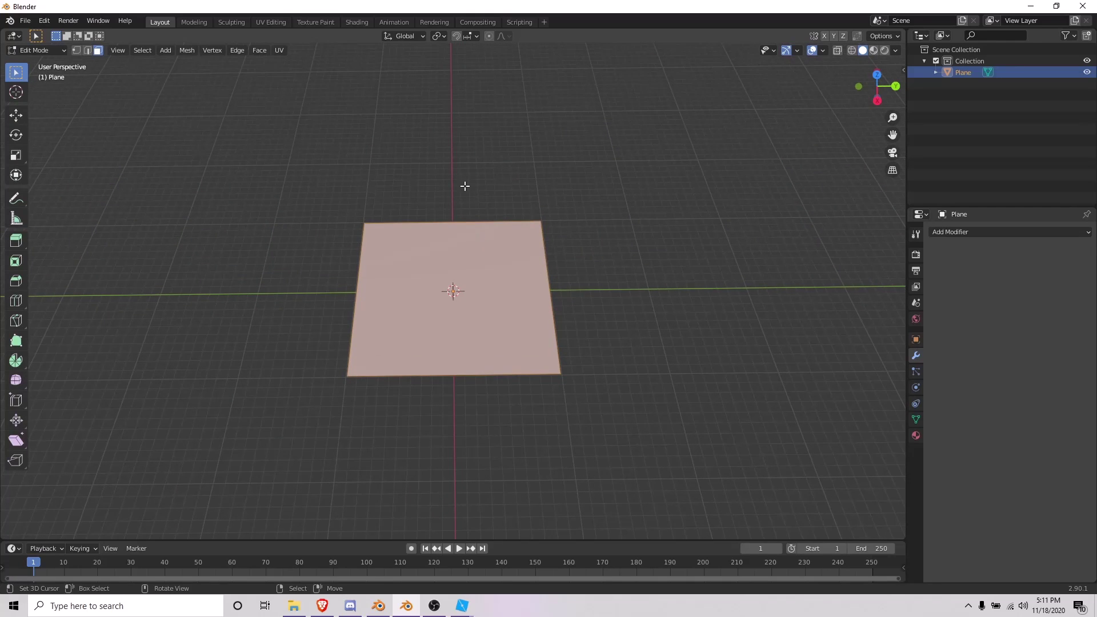
pyautogui.press('F3')
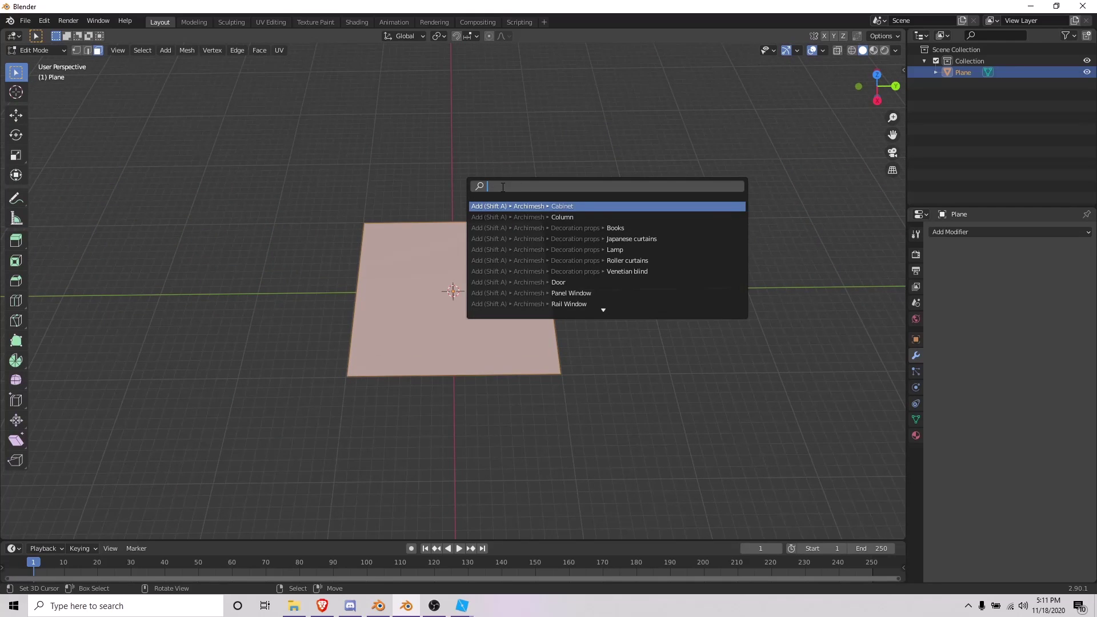
pyautogui.press('Escape')
pyautogui.moveTo(543, 152); pyautogui.dragTo(484, 225, button='middle')
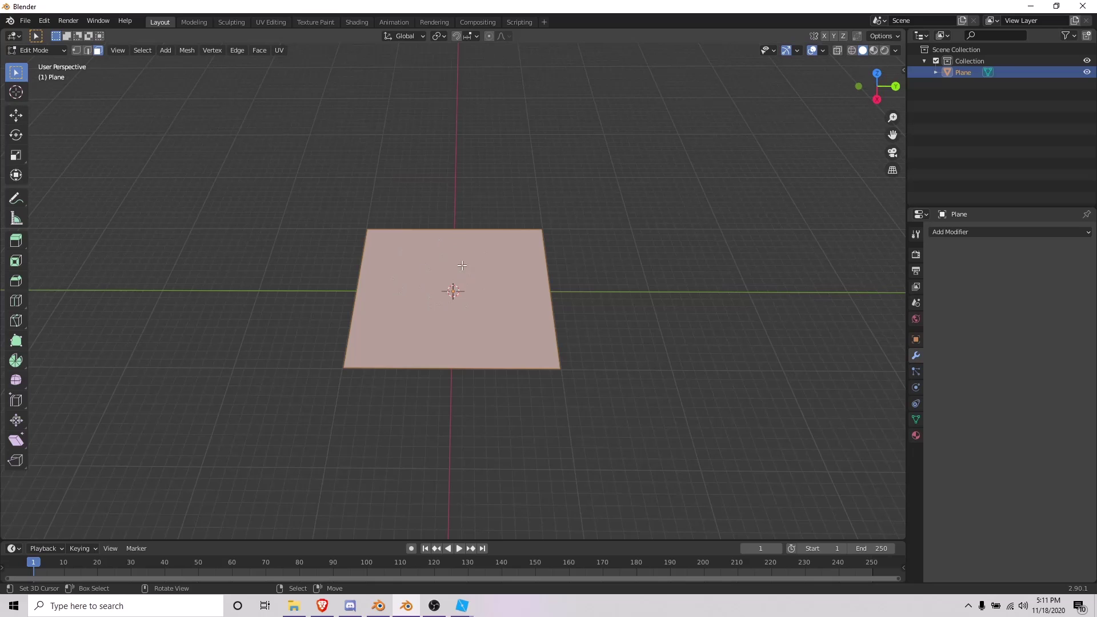
pyautogui.moveTo(479, 312); pyautogui.dragTo(492, 229, button='middle')
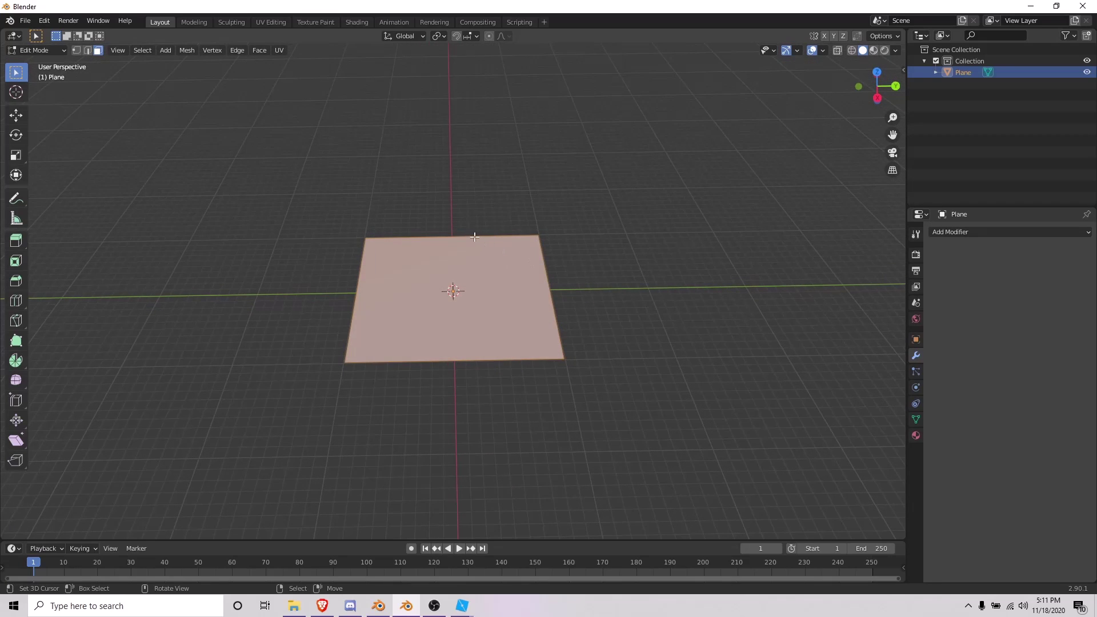
pyautogui.press('F3')
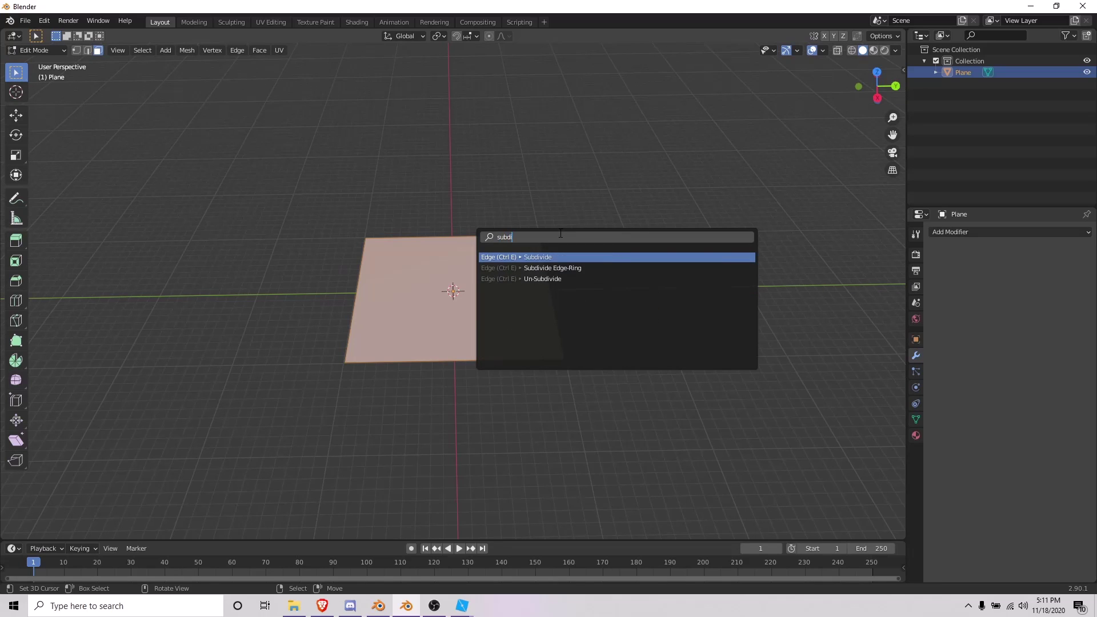
pyautogui.press('Return')
pyautogui.moveTo(558, 233); pyautogui.dragTo(545, 258, button='middle')
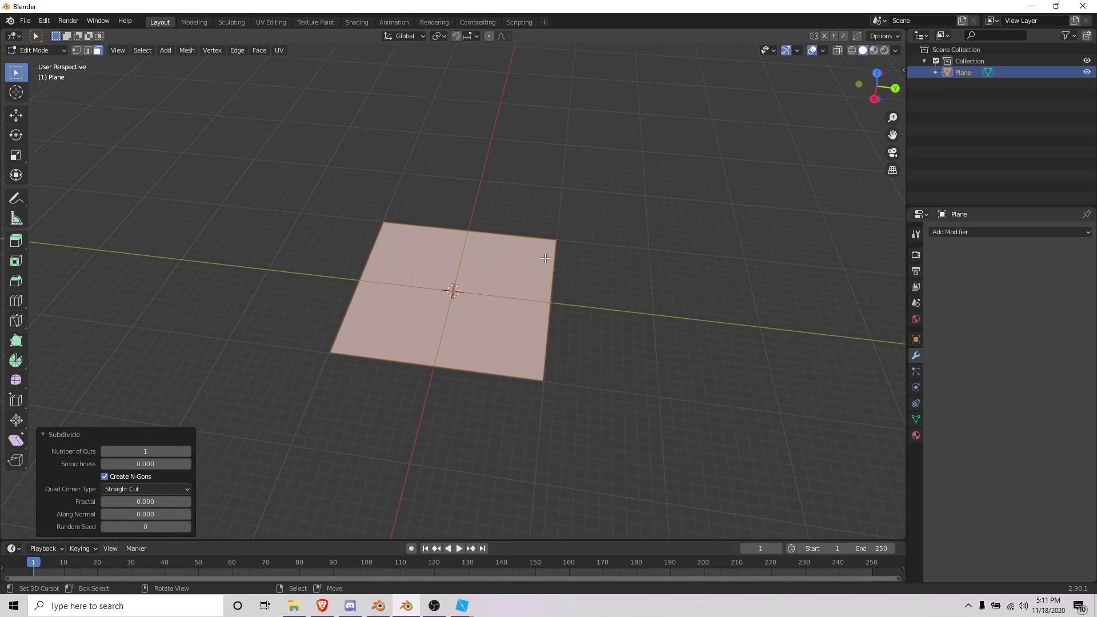
# - Subdivide the whole plane four more times, one cut each, to form a dense grid
pyautogui.hotkey('ctrl', 'e')
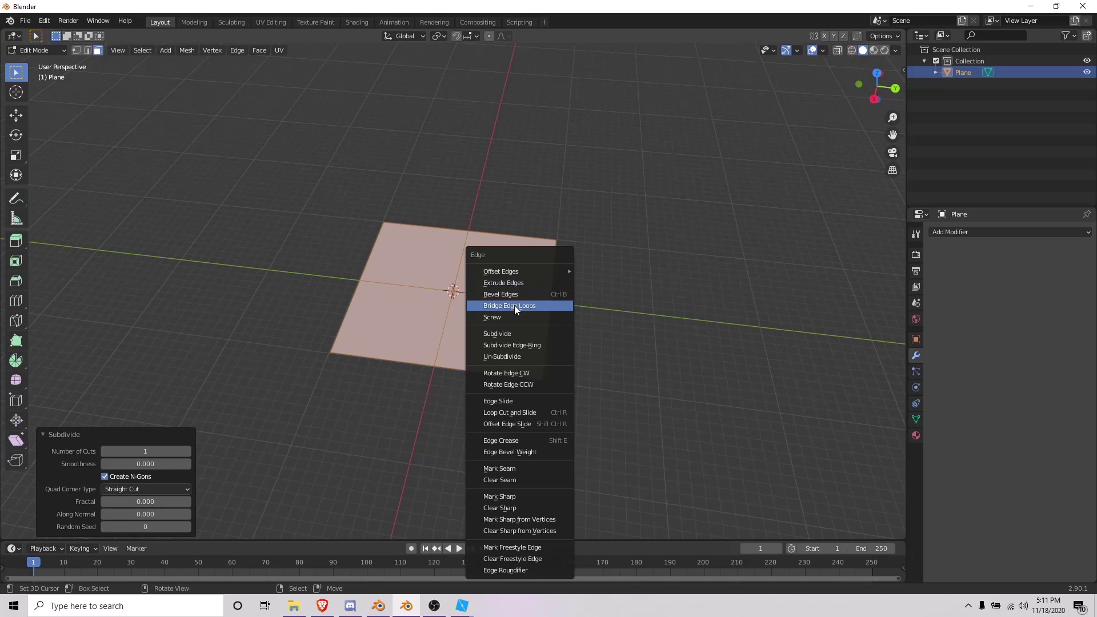
pyautogui.click(515, 334)
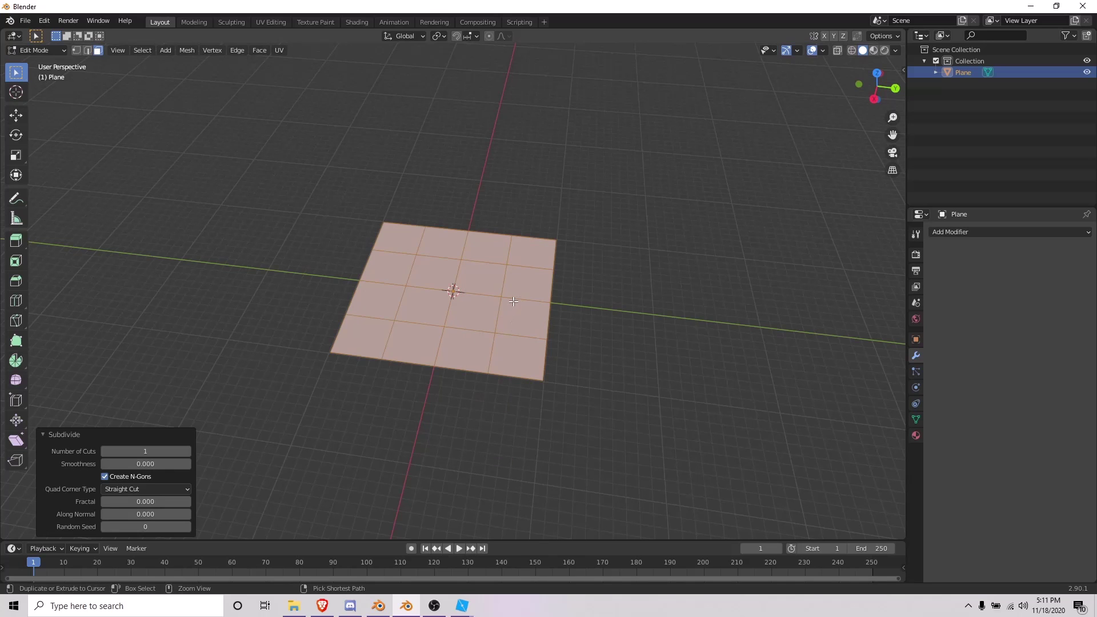
pyautogui.hotkey('ctrl', 'e')
pyautogui.click(513, 301)
pyautogui.hotkey('ctrl', 'e')
pyautogui.click(513, 301)
pyautogui.hotkey('ctrl', 'e')
pyautogui.click(514, 301)
pyautogui.scroll(5, 530, 338)
pyautogui.moveTo(530, 337)
pyautogui.mouseDown(button='middle')
pyautogui.moveTo(585, 281)
pyautogui.moveTo(493, 324)
pyautogui.moveTo(530, 287)
pyautogui.moveTo(547, 381)
pyautogui.moveTo(646, 214)
pyautogui.moveTo(623, 359)
pyautogui.moveTo(563, 252)
pyautogui.moveTo(543, 352)
pyautogui.moveTo(815, 181)
pyautogui.moveTo(639, 355)
pyautogui.moveTo(514, 301)
pyautogui.moveTo(529, 335)
pyautogui.mouseUp(button='middle')
pyautogui.scroll(-3, 530, 288)
# - In vertex selection mode, select a single vertex near the plane's centre and enable proportional editing with Smooth falloff
pyautogui.press('Tab')
pyautogui.hotkey('ctrl', 'Tab')
pyautogui.click(619, 332)
pyautogui.moveTo(619, 331); pyautogui.dragTo(598, 310, button='middle')
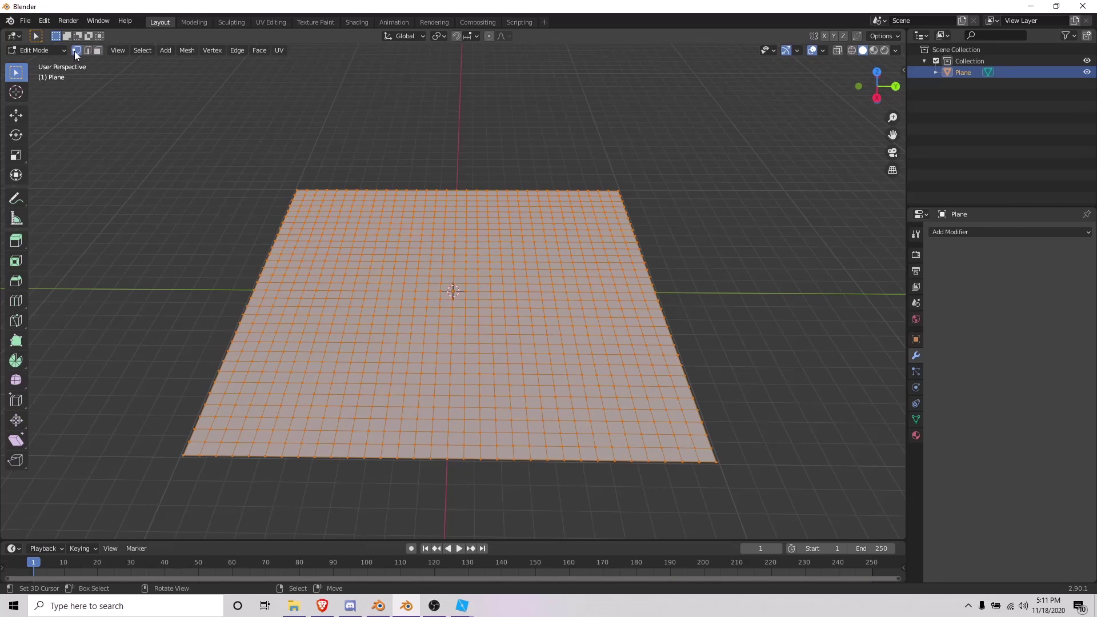
pyautogui.click(404, 284)
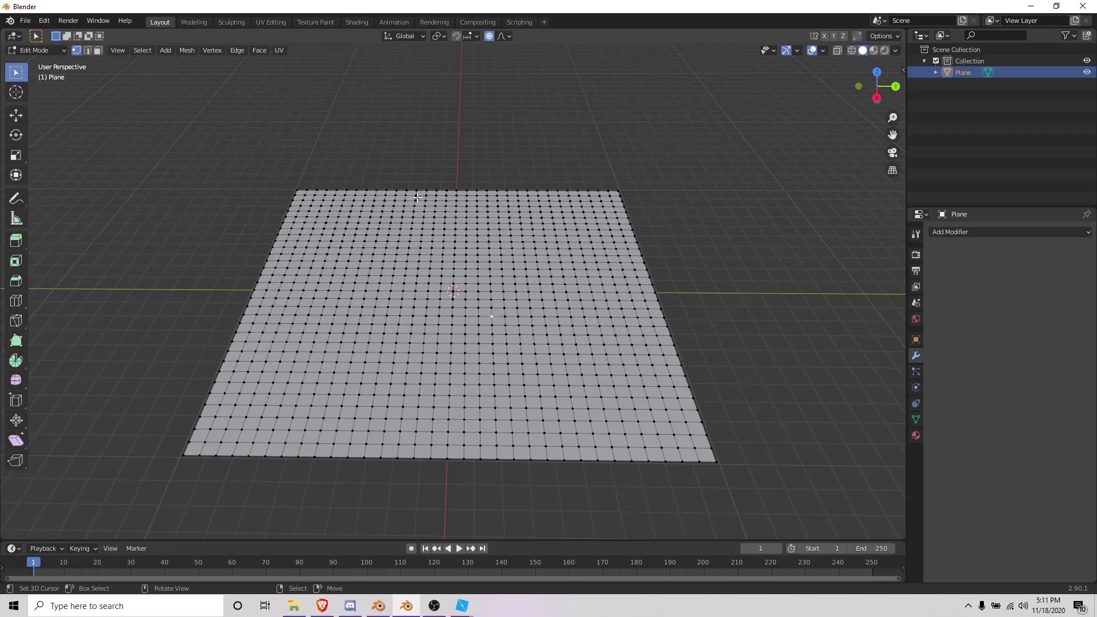
pyautogui.moveTo(469, 215); pyautogui.dragTo(479, 196, button='middle')
pyautogui.scroll(3, 479, 205)
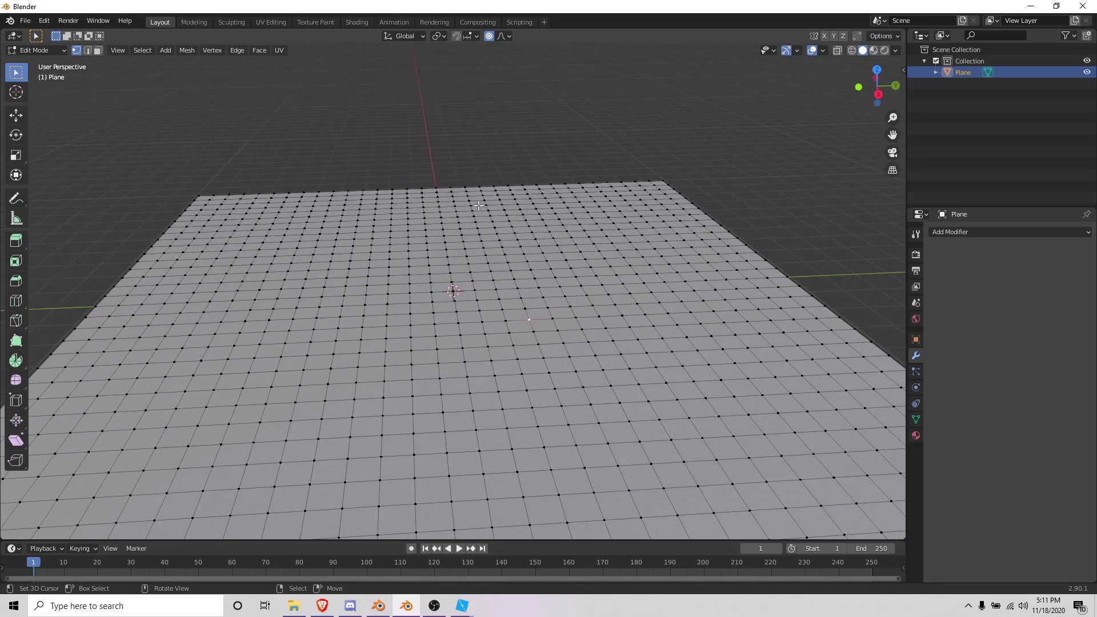
pyautogui.click(489, 36)
pyautogui.click(502, 36)
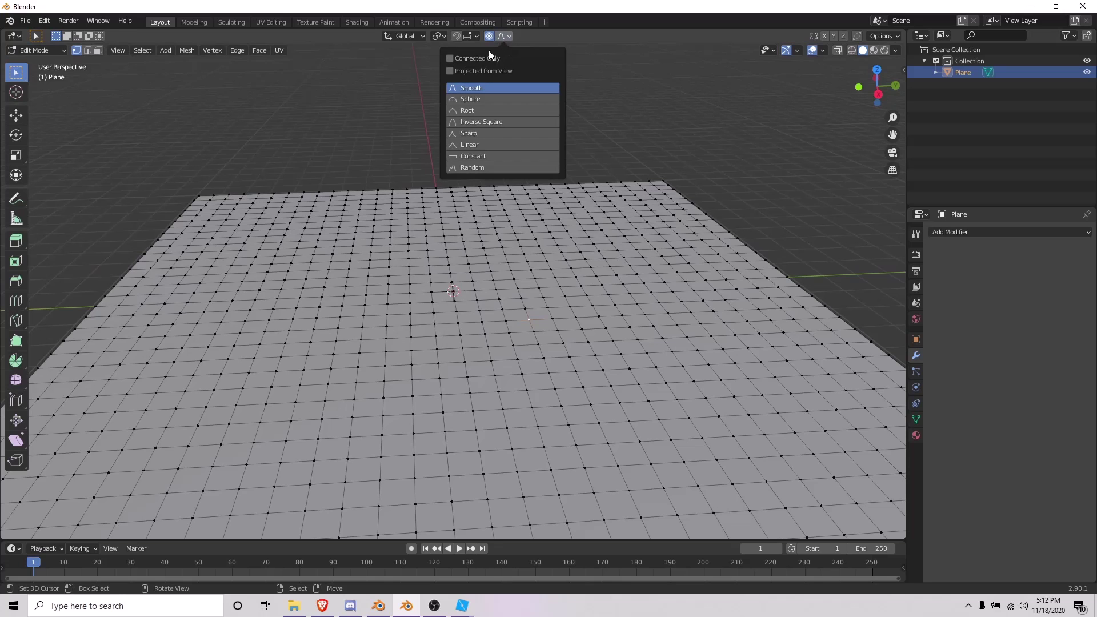
pyautogui.click(472, 36)
# - Raise the selected vertex with a proportional size of about 9.85 to form a broad hill
pyautogui.moveTo(598, 163); pyautogui.dragTo(496, 271, button='middle')
pyautogui.scroll(-4, 516, 241)
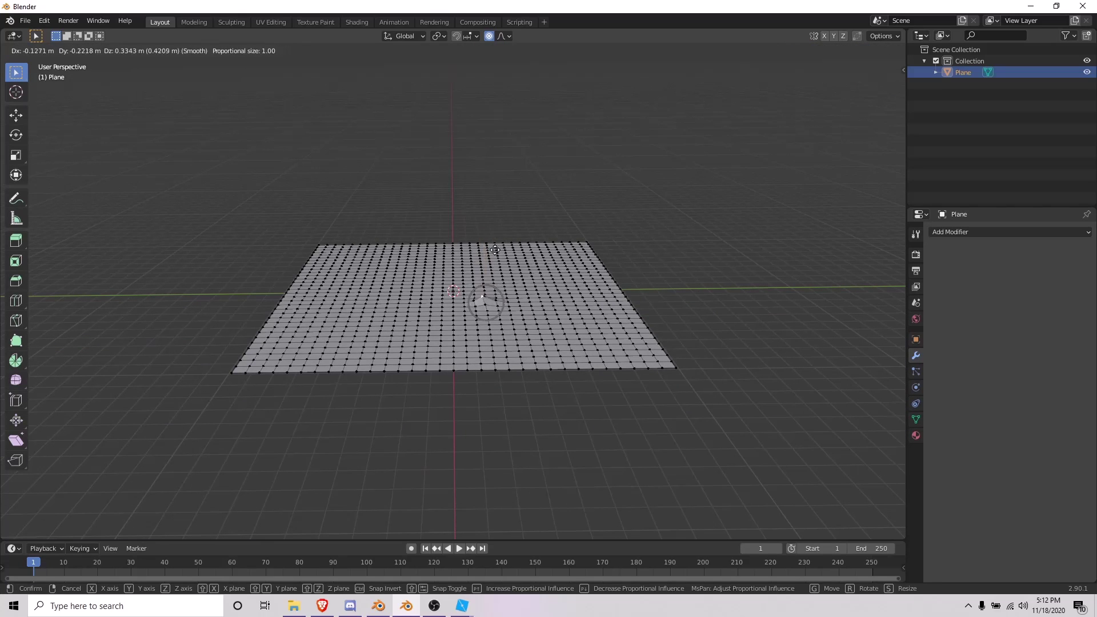
pyautogui.rightClick(501, 336)
pyautogui.press('g')
pyautogui.scroll(-4, 506, 228)
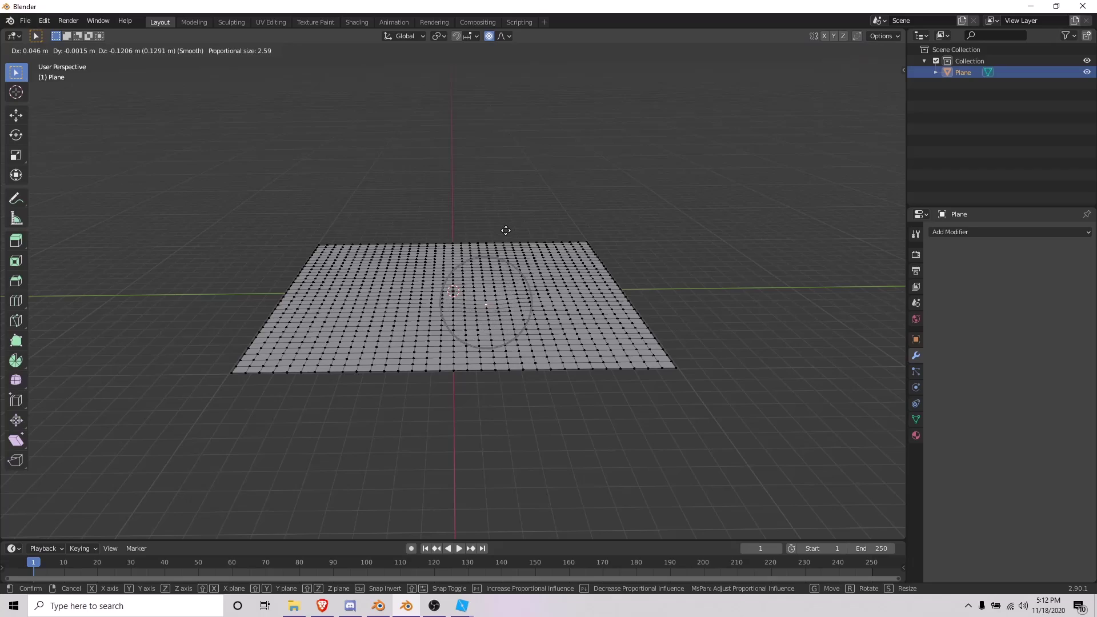
pyautogui.scroll(-13, 505, 229)
pyautogui.scroll(3, 502, 189)
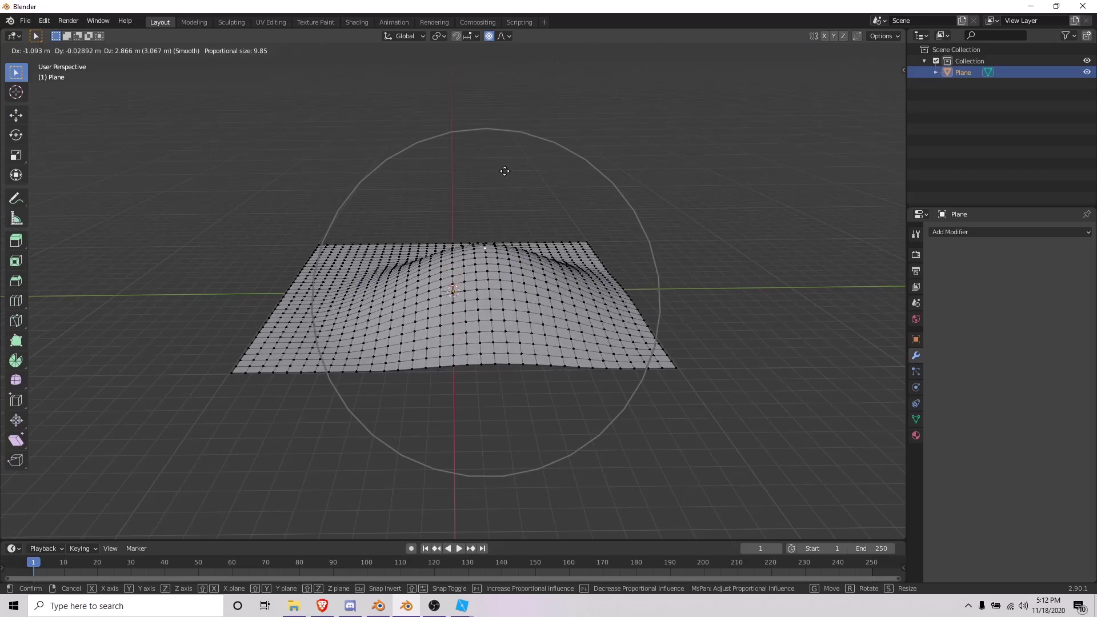
pyautogui.click(502, 209)
# - Make two more proportional moves on the plane to extend the hill into a rolling slope
pyautogui.moveTo(519, 215); pyautogui.dragTo(409, 236, button='middle')
pyautogui.press('g')
pyautogui.click(488, 278)
pyautogui.press('g')
pyautogui.click(486, 257)
pyautogui.moveTo(486, 257); pyautogui.dragTo(625, 204, button='middle')
# - Switch to Object Mode and inspect the terrain's shape from several angles
pyautogui.hotkey('ctrl', 'Tab')
pyautogui.press('Escape')
pyautogui.moveTo(489, 249); pyautogui.dragTo(436, 291, button='middle')
pyautogui.hotkey('ctrl', 'Tab')
pyautogui.click(370, 290)
pyautogui.moveTo(564, 288); pyautogui.dragTo(346, 207, button='middle')
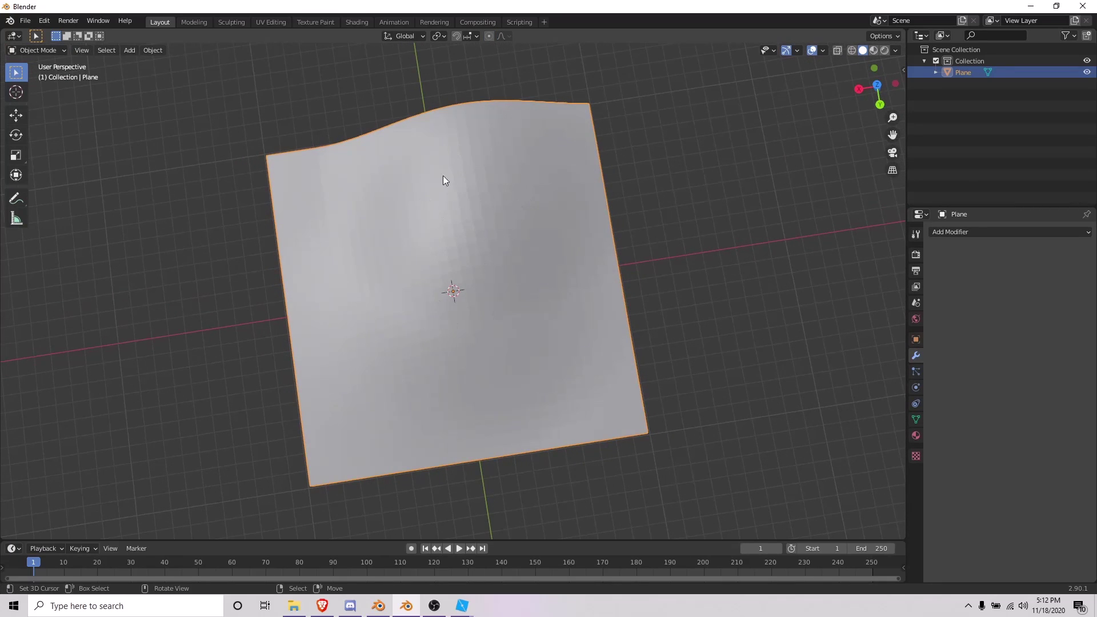
pyautogui.moveTo(458, 317); pyautogui.dragTo(493, 267, button='middle')
# - Shade all of the terrain's faces smooth and enable Auto Smooth at 30° for the mesh
pyautogui.hotkey('ctrl', 'Tab')
pyautogui.click(527, 285)
pyautogui.press('a')
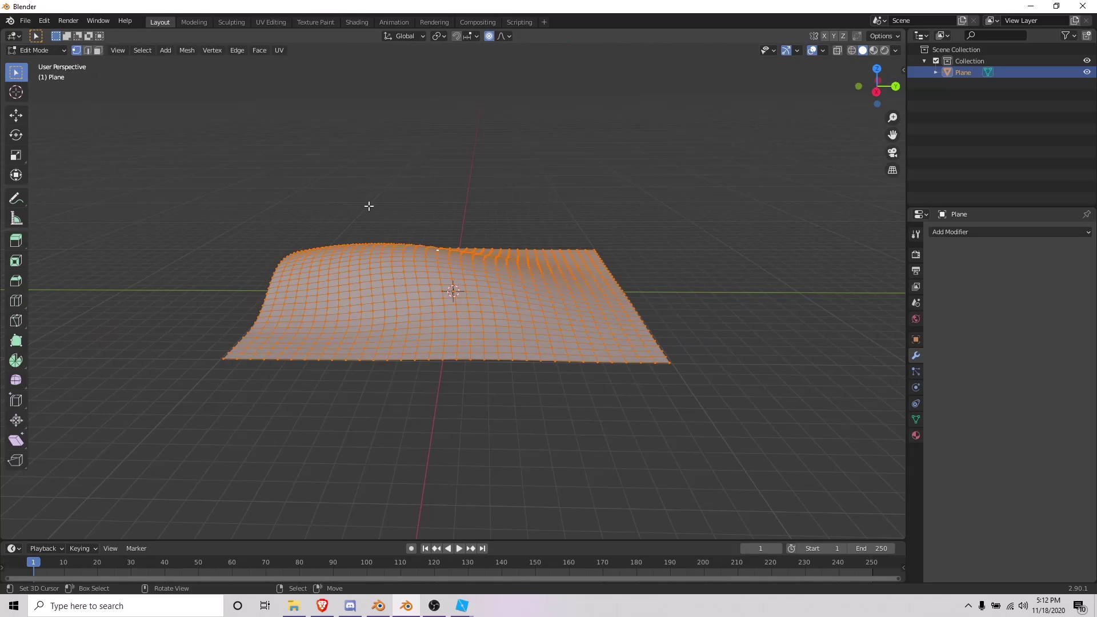
pyautogui.rightClick(372, 269)
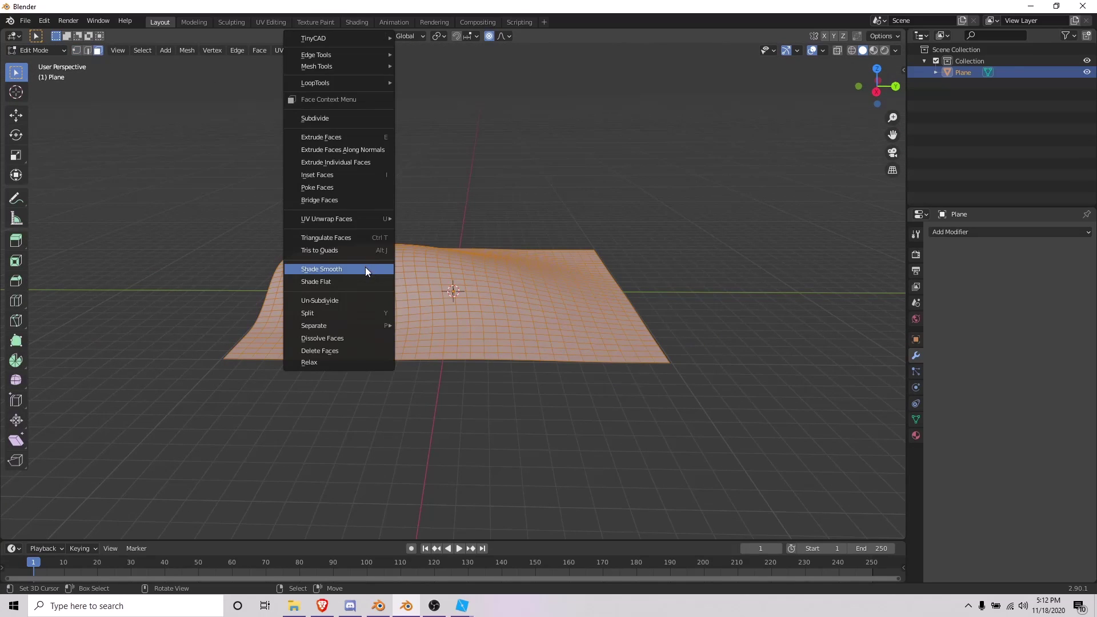
pyautogui.click(365, 268)
pyautogui.click(915, 419)
pyautogui.hotkey('ctrl', 'Tab')
pyautogui.click(504, 290)
pyautogui.moveTo(504, 291); pyautogui.dragTo(400, 296, button='middle')
# - Return to vertex editing and raise a mid-terrain vertex with a proportional size of about 9.85
pyautogui.hotkey('ctrl', 'Tab')
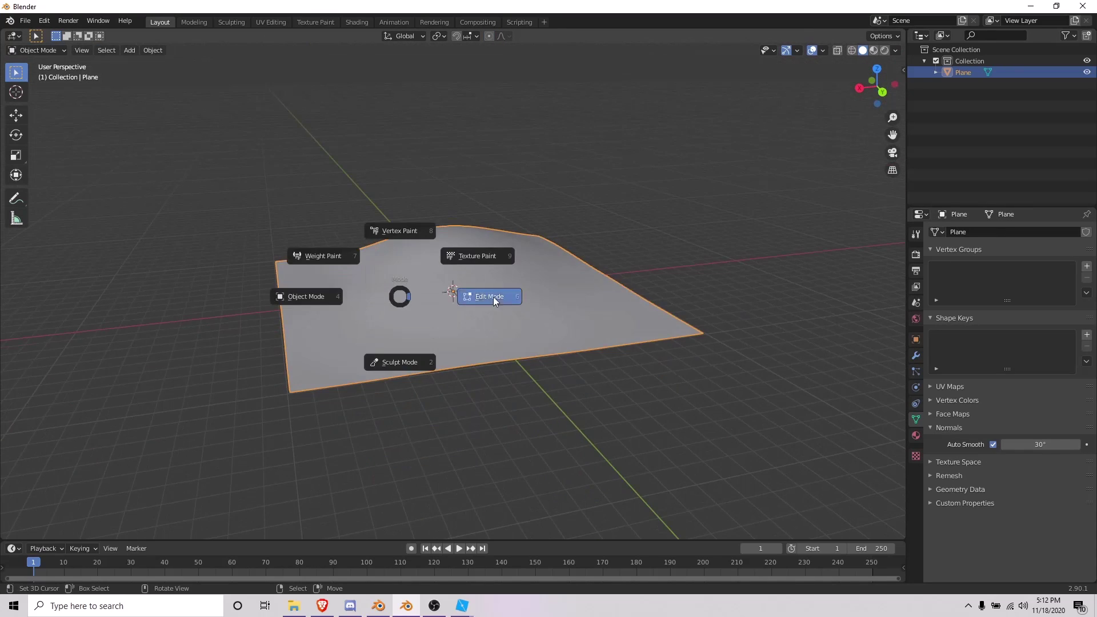
pyautogui.click(492, 300)
pyautogui.moveTo(492, 300); pyautogui.dragTo(117, 88, button='middle')
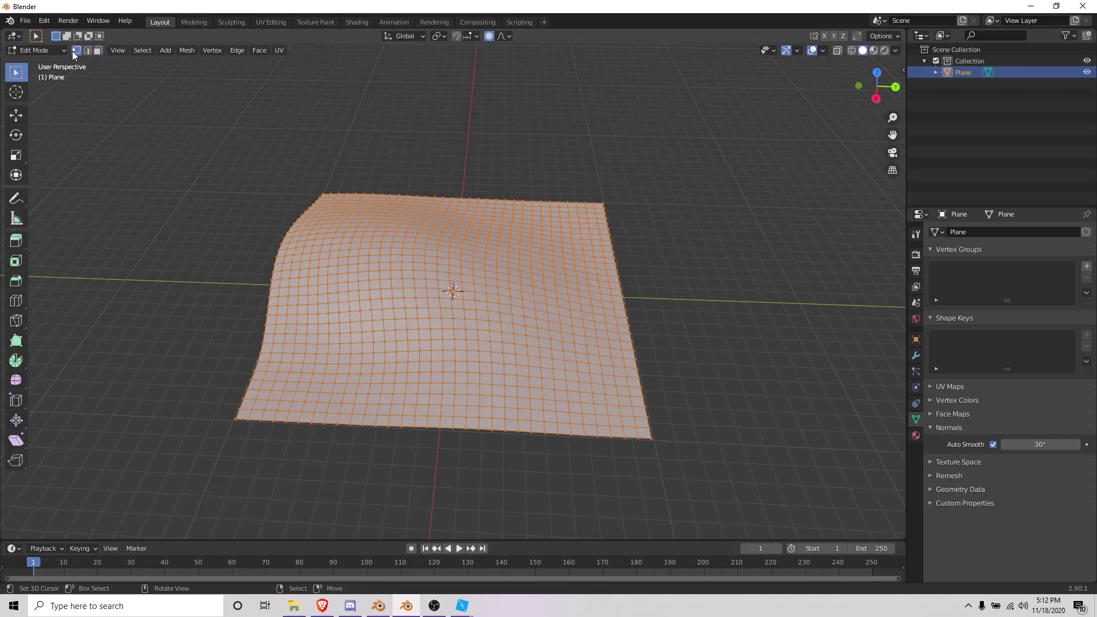
pyautogui.moveTo(475, 291); pyautogui.dragTo(460, 263, button='middle')
pyautogui.click(463, 255)
pyautogui.press('g')
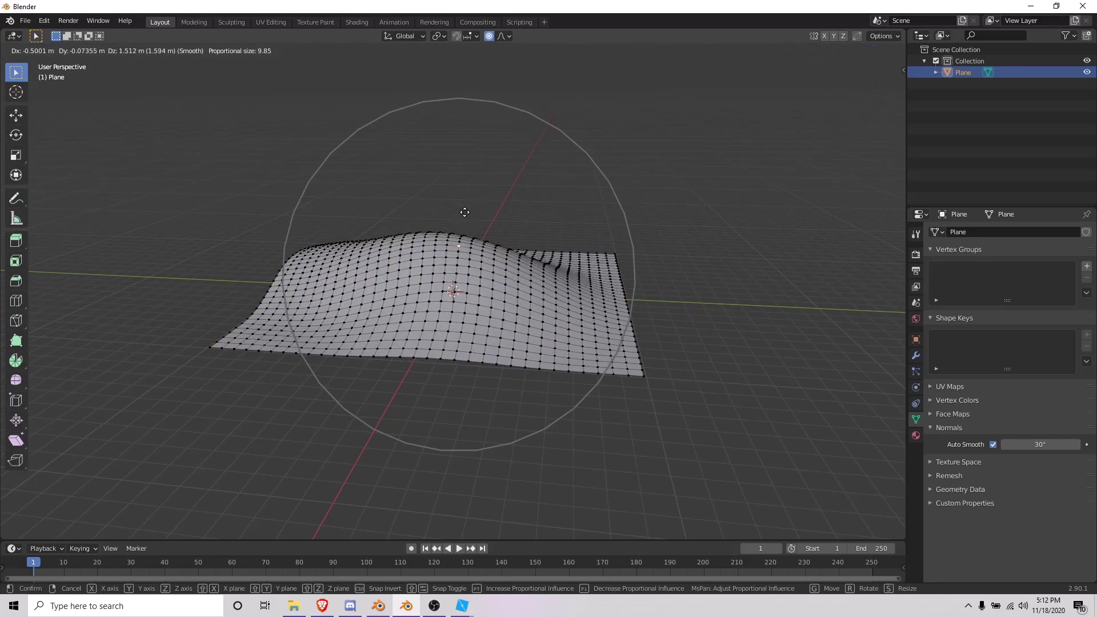
pyautogui.click(467, 216)
# - Adjust two more spots of the terrain upward, reducing the proportional size to about 6.73
pyautogui.moveTo(467, 216); pyautogui.dragTo(623, 249, button='middle')
pyautogui.click(529, 314)
pyautogui.press('g')
pyautogui.click(530, 300)
pyautogui.moveTo(530, 300); pyautogui.dragTo(612, 300, button='middle')
pyautogui.click(426, 283)
pyautogui.press('g')
pyautogui.click(427, 284)
pyautogui.moveTo(427, 284); pyautogui.dragTo(354, 224, button='middle')
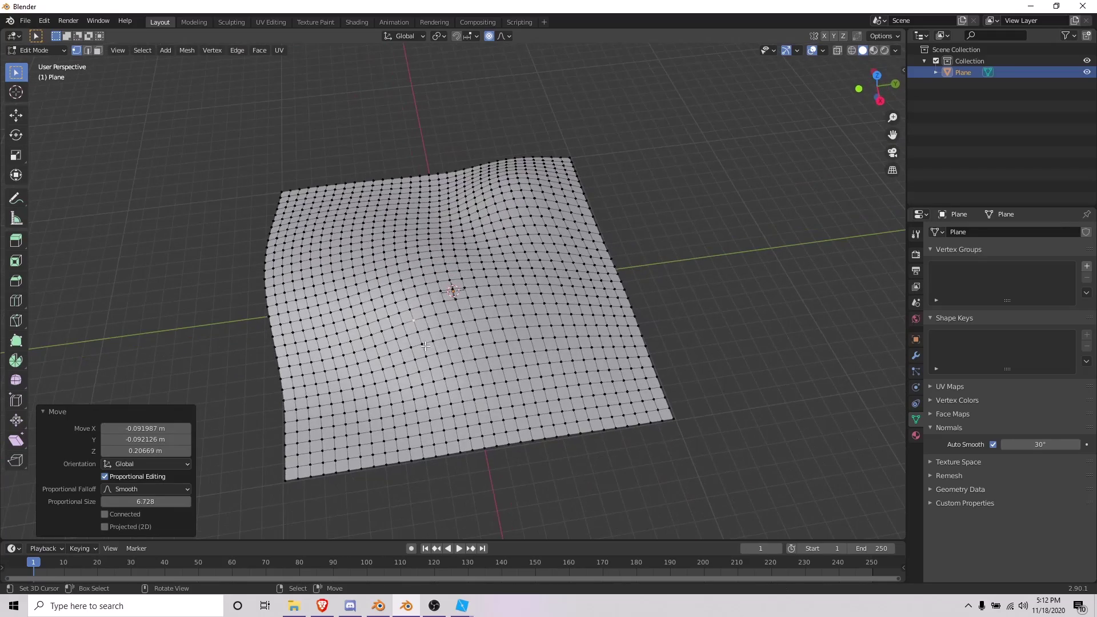
# - Raise the hill's crest by about 0.73 m and lift the dip beside it using proportional editing
pyautogui.moveTo(348, 237); pyautogui.dragTo(362, 217, button='right')
pyautogui.moveTo(452, 229); pyautogui.dragTo(439, 201, button='middle')
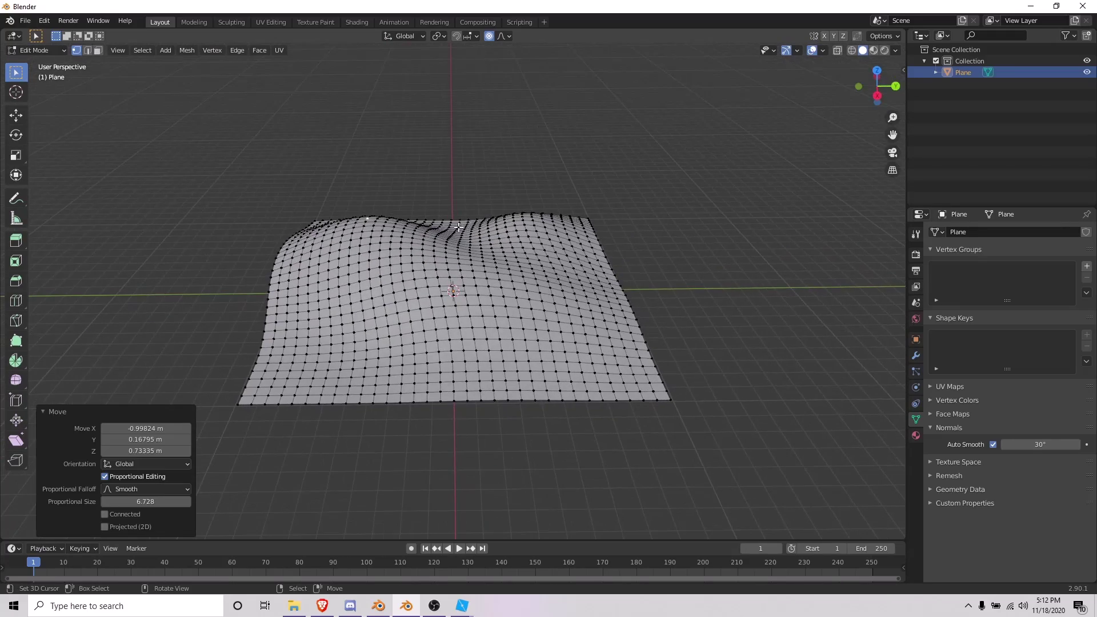
pyautogui.moveTo(458, 228); pyautogui.dragTo(458, 210, button='right')
pyautogui.click(459, 197)
# - Check the terrain's overall shape in Object Mode, then return to Edit Mode
pyautogui.hotkey('ctrl', 'Tab')
pyautogui.click(439, 266)
pyautogui.moveTo(582, 290); pyautogui.dragTo(476, 334, button='middle')
pyautogui.hotkey('ctrl', 'Tab')
pyautogui.click(577, 274)
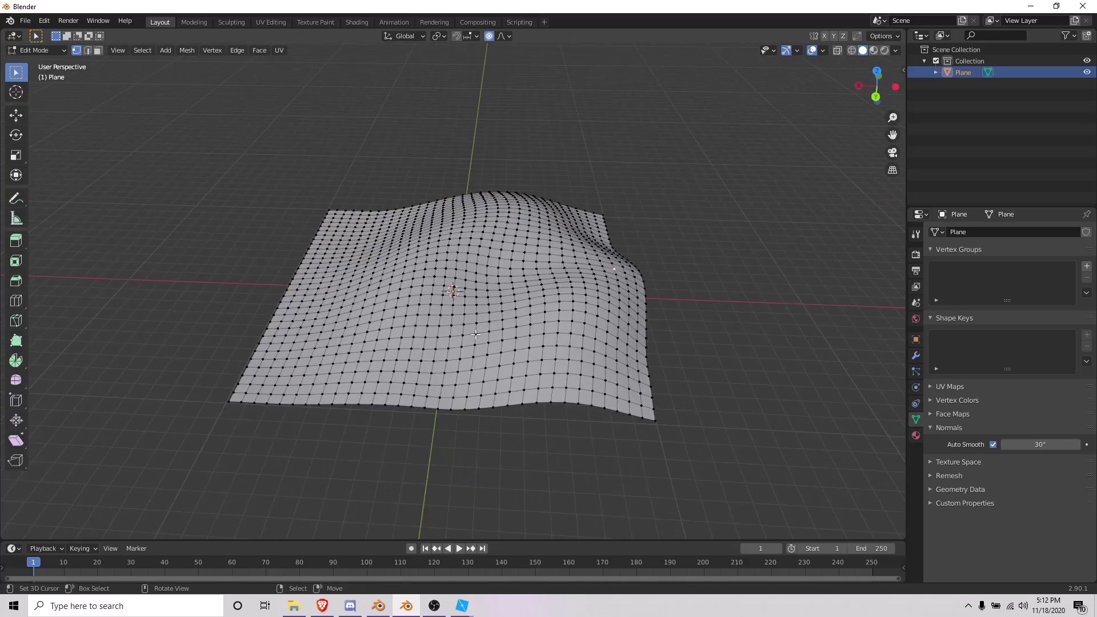
# - Raise the terrain near its flat far corner by about 1.8 m with a proportional size of 6.12, and lift a spot beside it
pyautogui.click(347, 249)
pyautogui.press('g')
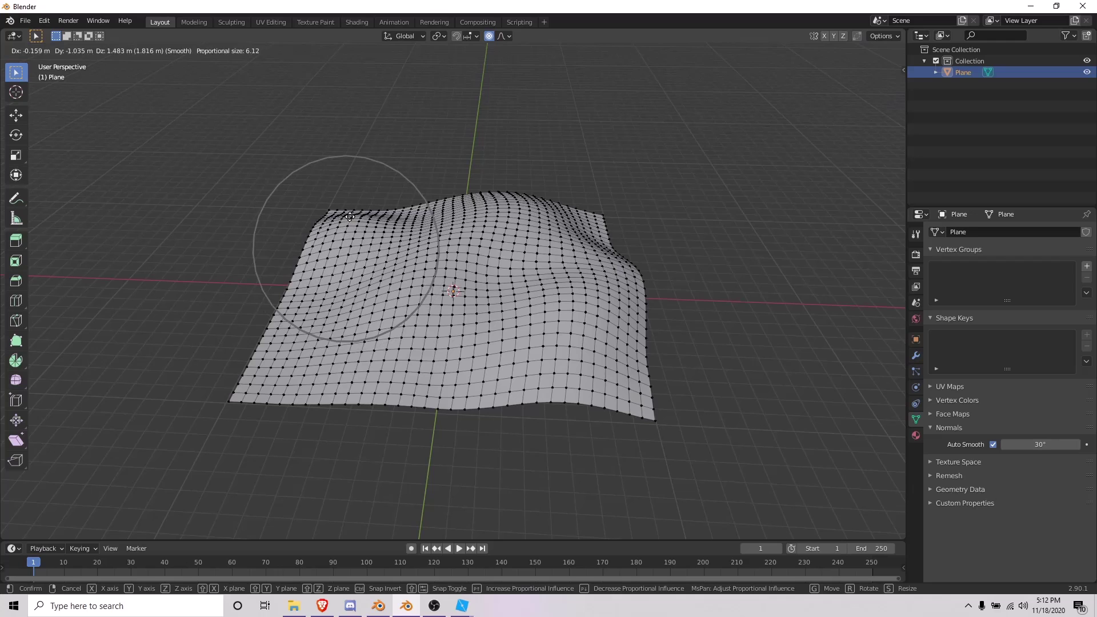
pyautogui.click(350, 216)
pyautogui.press('g')
pyautogui.click(354, 219)
pyautogui.rightClick(410, 235)
pyautogui.press('g')
pyautogui.click(408, 226)
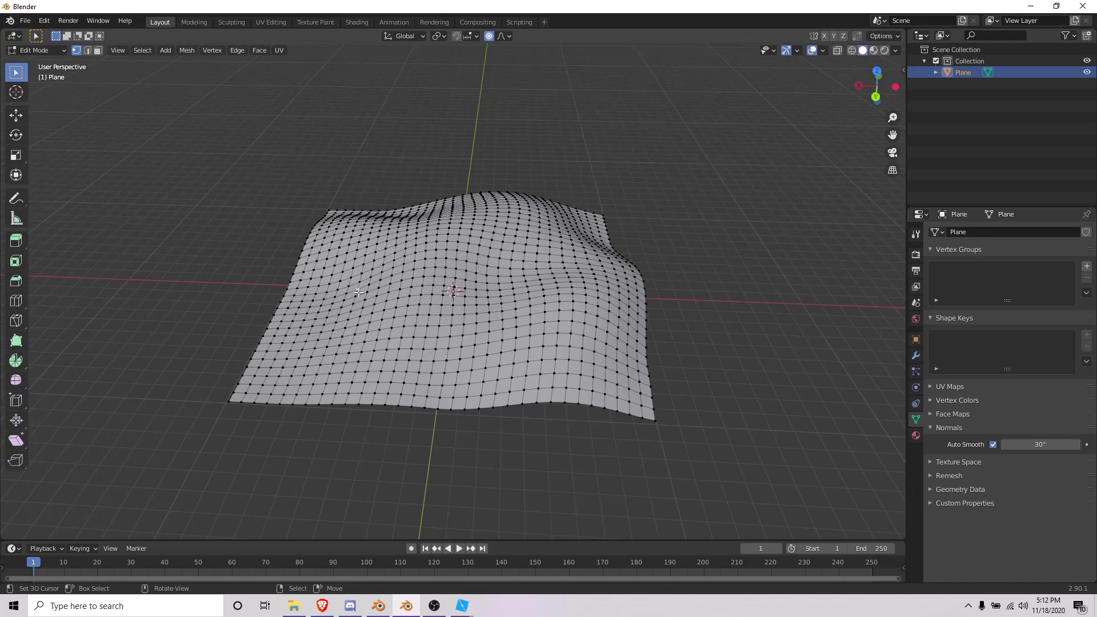
# - Lift a vertex on the terrain's flat side slope and another near its middle using proportional editing
pyautogui.rightClick(358, 292)
pyautogui.press('g')
pyautogui.click(359, 286)
pyautogui.moveTo(457, 288); pyautogui.dragTo(491, 269, button='middle')
pyautogui.rightClick(477, 266)
pyautogui.press('g')
pyautogui.click(485, 257)
# - Return to Object Mode and check the smoothed terrain from several angles
pyautogui.hotkey('ctrl', 'Tab')
pyautogui.click(382, 257)
pyautogui.moveTo(540, 307); pyautogui.dragTo(656, 277, button='middle')
pyautogui.moveTo(534, 274)
pyautogui.mouseDown(button='middle')
pyautogui.moveTo(522, 265)
pyautogui.moveTo(514, 162)
pyautogui.moveTo(514, 258)
pyautogui.moveTo(521, 195)
pyautogui.moveTo(514, 217)
pyautogui.moveTo(506, 207)
pyautogui.moveTo(504, 277)
pyautogui.moveTo(517, 289)
pyautogui.mouseUp(button='middle')
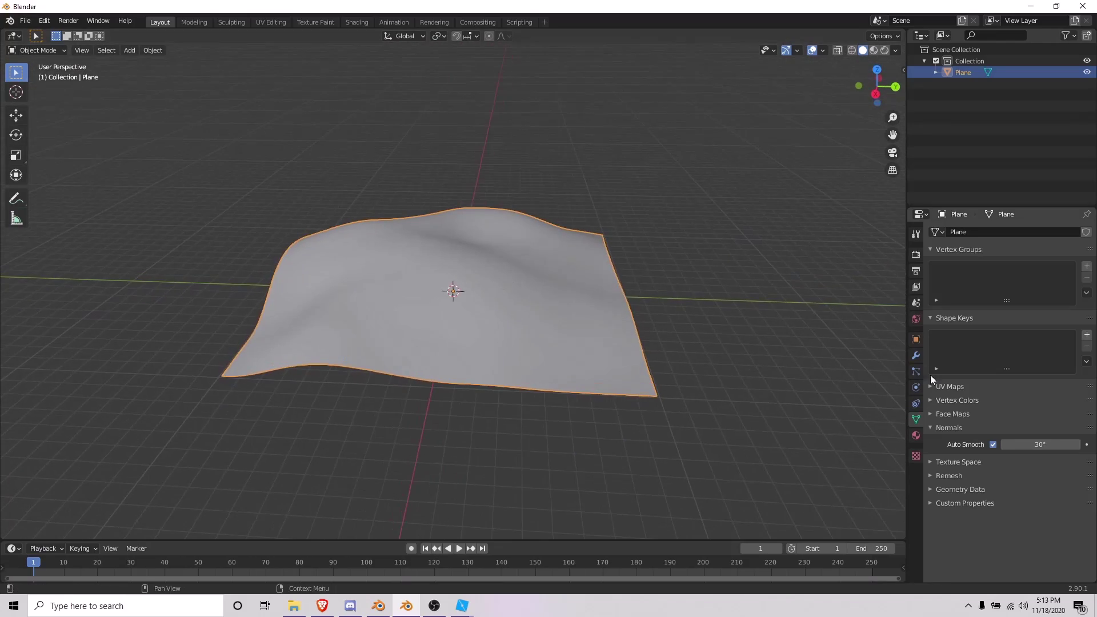
# - Try a Solidify modifier on the terrain with a thickness of 0.03 m and inspect its edges
pyautogui.click(914, 355)
pyautogui.click(954, 231)
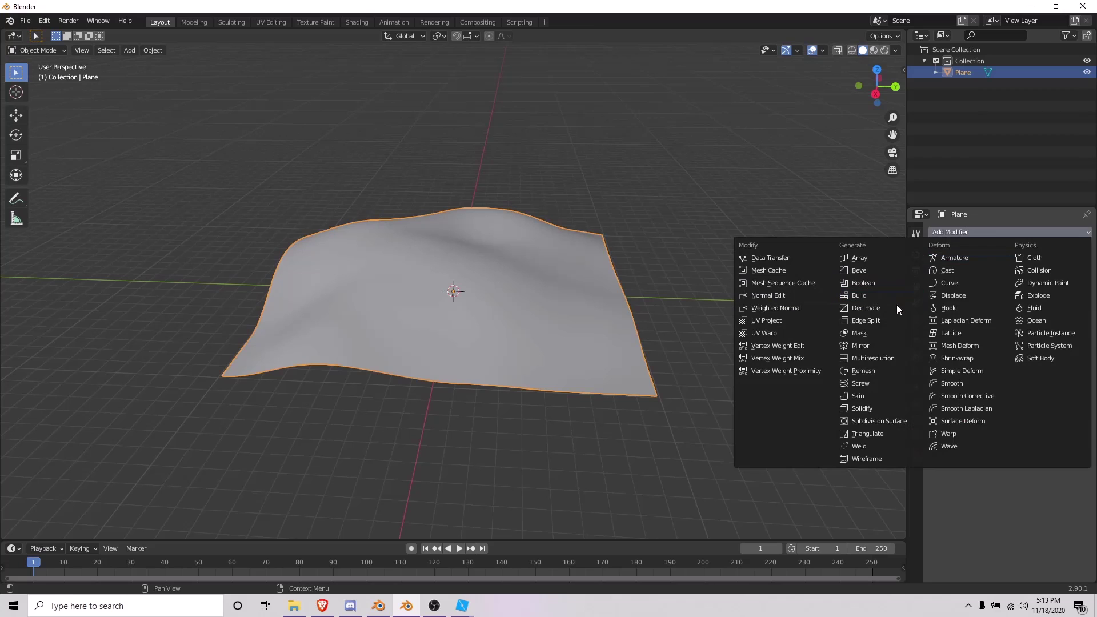
pyautogui.click(876, 408)
pyautogui.moveTo(760, 367); pyautogui.dragTo(700, 303, button='middle')
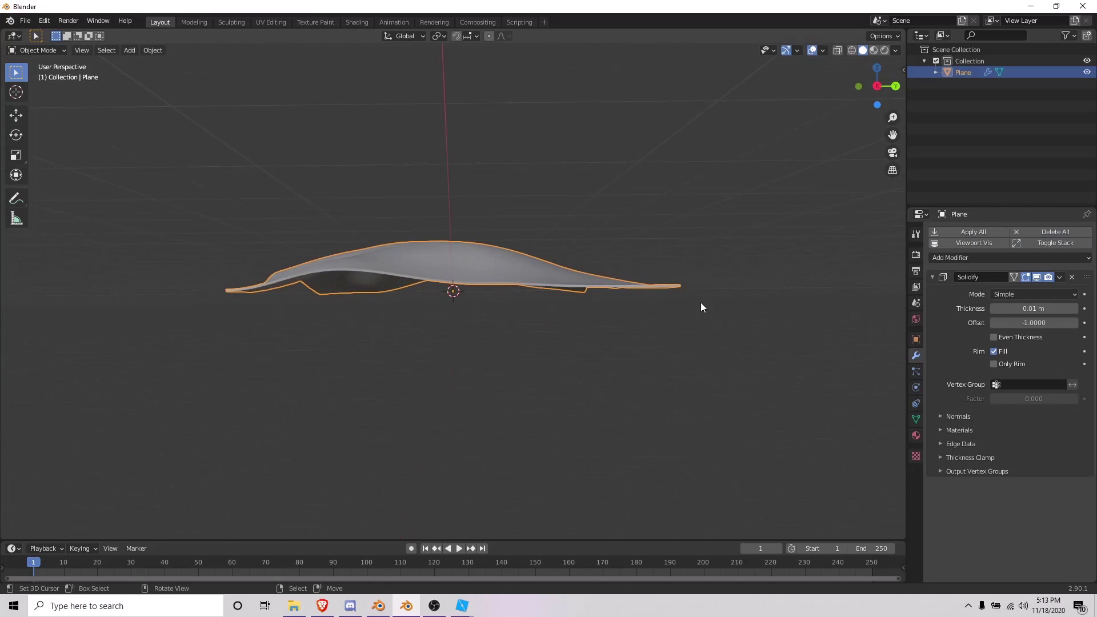
pyautogui.moveTo(621, 299); pyautogui.dragTo(662, 302, button='middle')
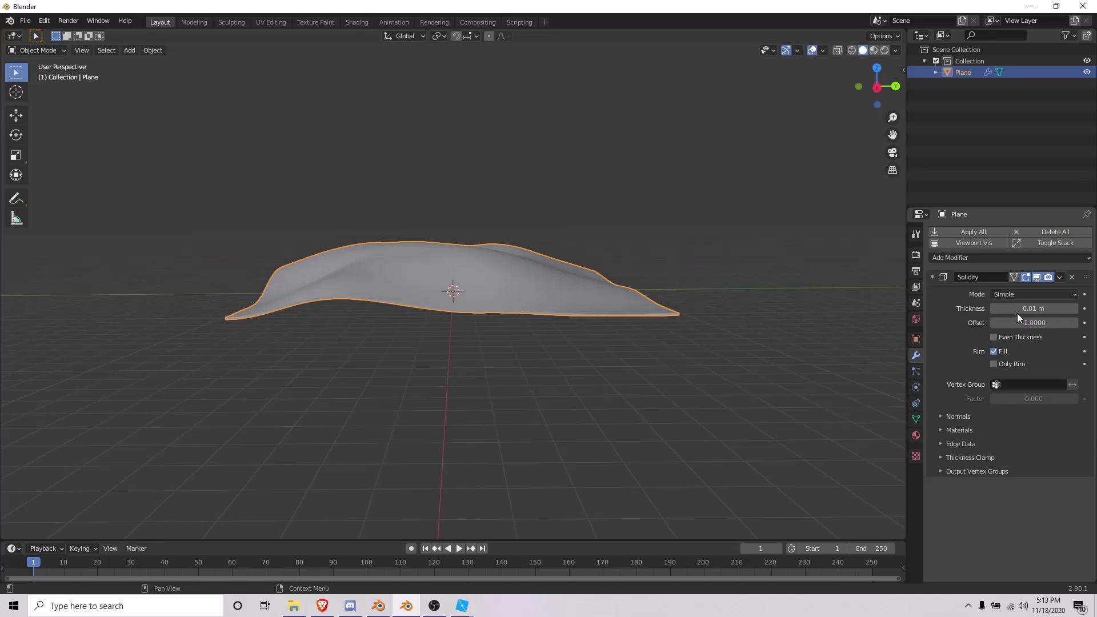
pyautogui.moveTo(1030, 308); pyautogui.dragTo(1045, 308)
pyautogui.moveTo(646, 366)
pyautogui.mouseDown(button='middle')
pyautogui.moveTo(629, 211)
pyautogui.moveTo(637, 180)
pyautogui.moveTo(631, 270)
pyautogui.moveTo(590, 383)
pyautogui.moveTo(600, 365)
pyautogui.moveTo(550, 328)
pyautogui.mouseUp(button='middle')
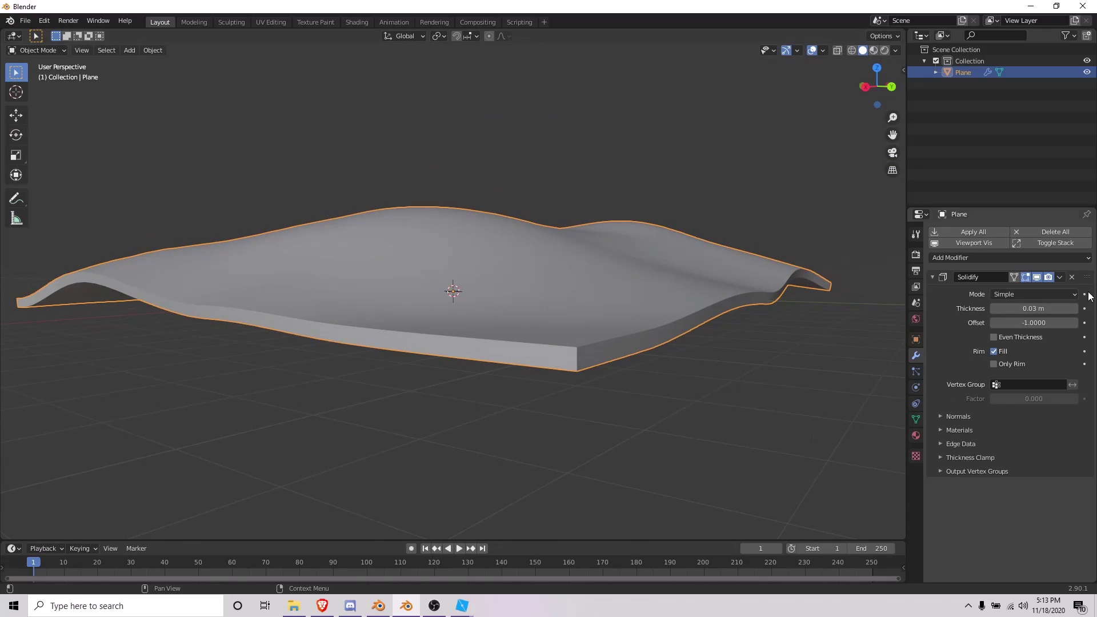
# - Remove the Solidify modifier from the terrain
pyautogui.click(1071, 277)
pyautogui.moveTo(557, 251); pyautogui.dragTo(594, 274, button='middle')
pyautogui.scroll(-3, 585, 272)
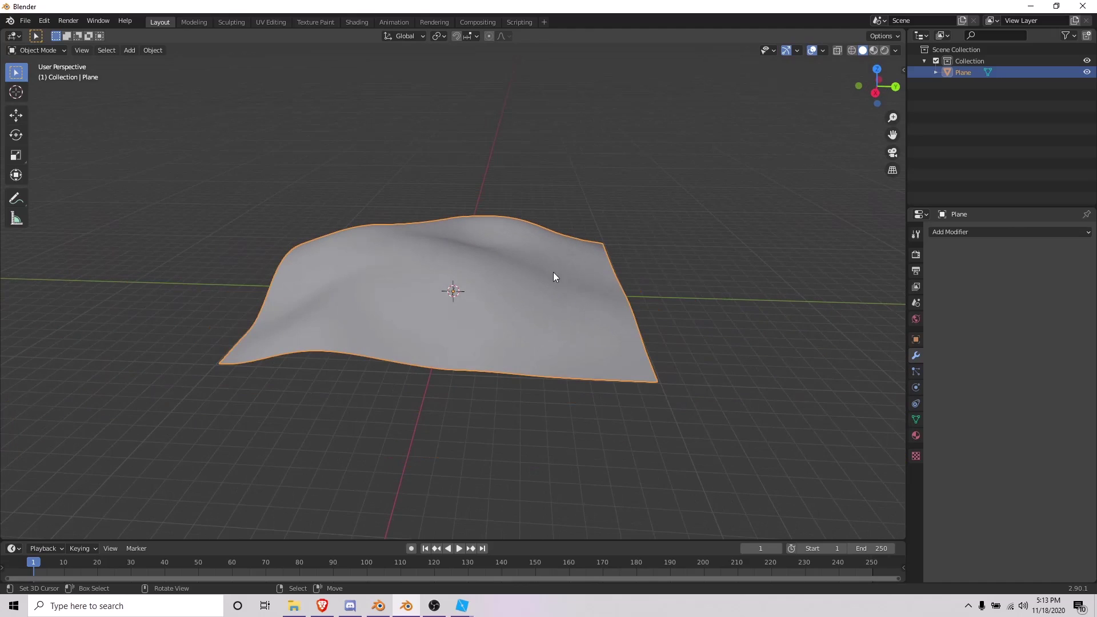
# - Export only the selected terrain in OBJ format to the Desktop as Mesh.obj, overwriting the existing file
pyautogui.click(27, 21)
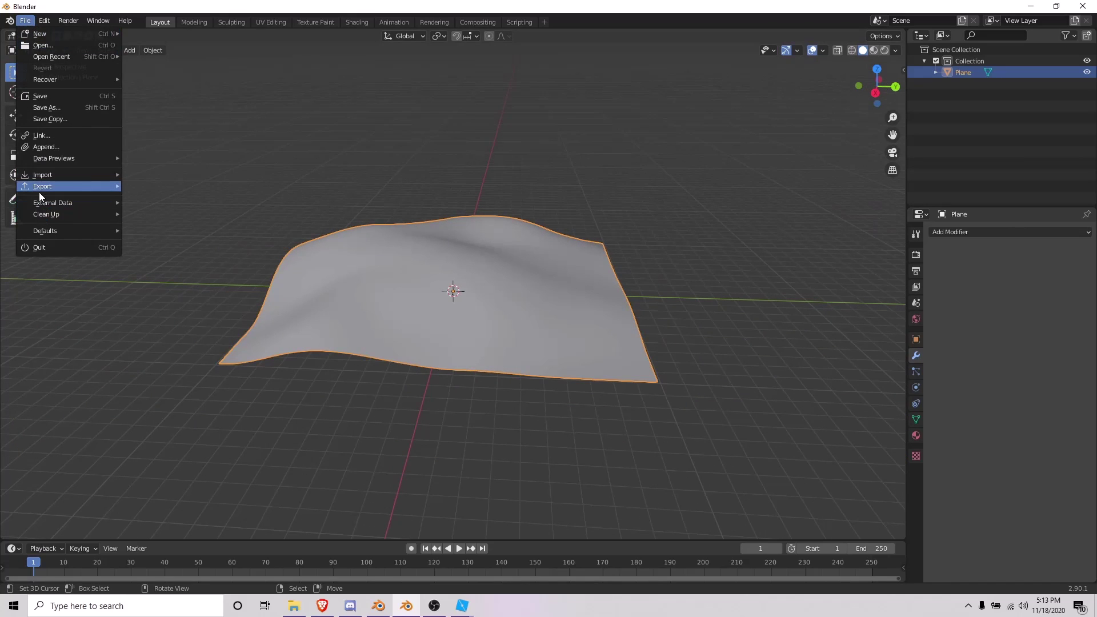
pyautogui.moveTo(46, 188)
pyautogui.click(194, 277)
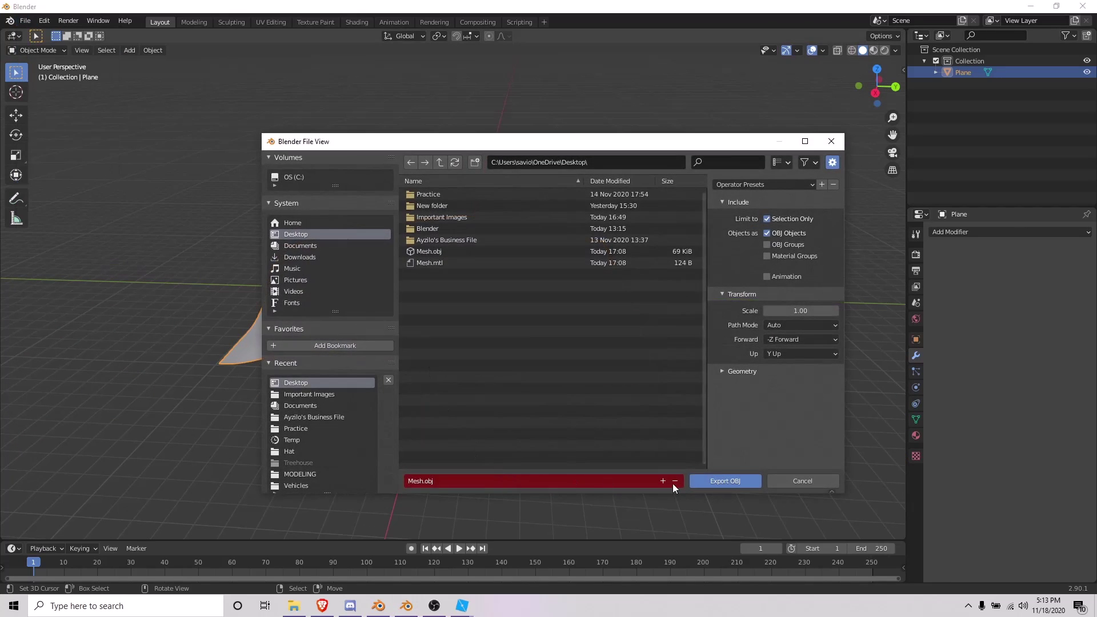
pyautogui.click(709, 481)
# - Switch to the NewLighting [VOXEL] place in Roblox Studio and move a duplicate of the DirtPatch mesh to open baseplate
pyautogui.moveTo(457, 598)
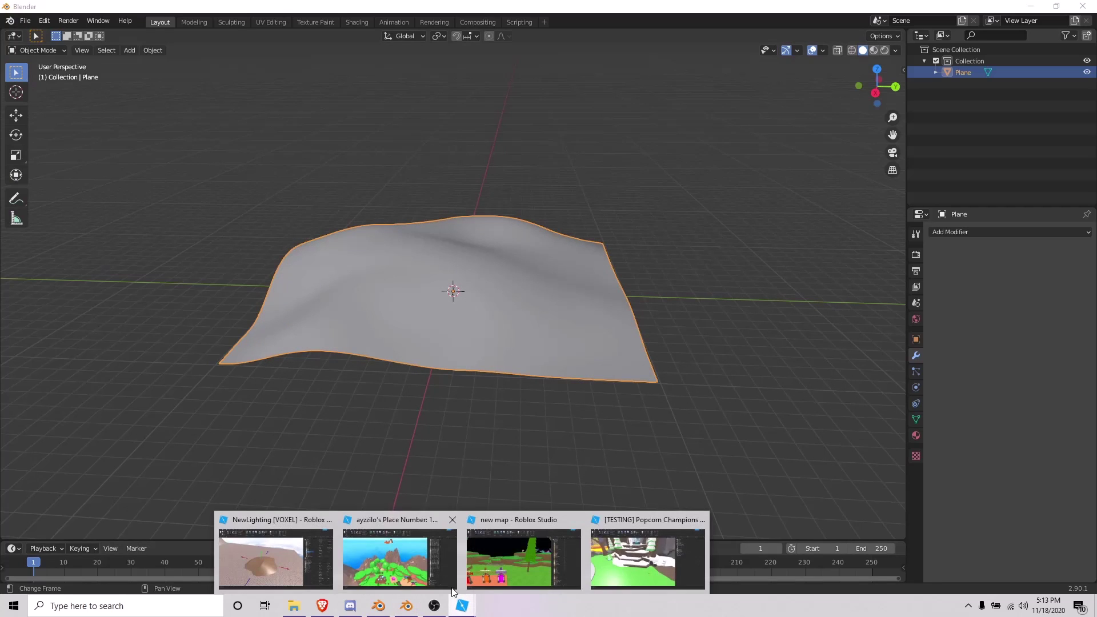
pyautogui.click(289, 557)
pyautogui.scroll(-5, 393, 448)
pyautogui.moveTo(393, 446); pyautogui.dragTo(359, 435, button='right')
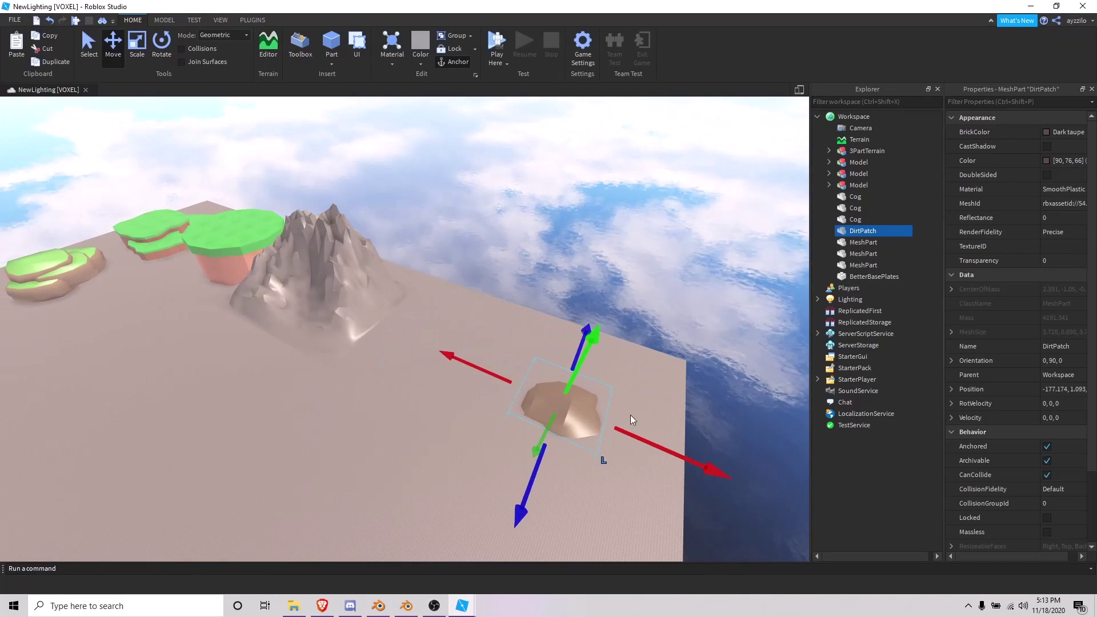
pyautogui.click(564, 424)
pyautogui.moveTo(564, 424); pyautogui.dragTo(123, 439)
# - Load the exported terrain file as the duplicate DirtPatch's mesh and place the part on the baseplate
pyautogui.click(1063, 203)
pyautogui.click(1080, 204)
pyautogui.doubleClick(452, 114)
pyautogui.click(646, 314)
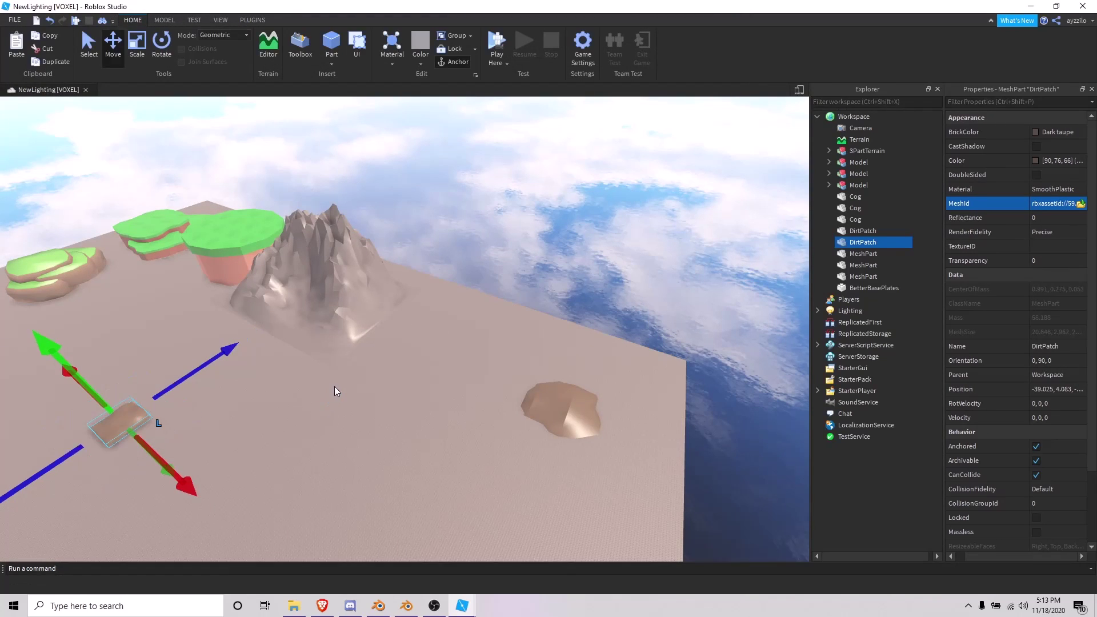
pyautogui.press('f')
pyautogui.moveTo(393, 275); pyautogui.dragTo(367, 287)
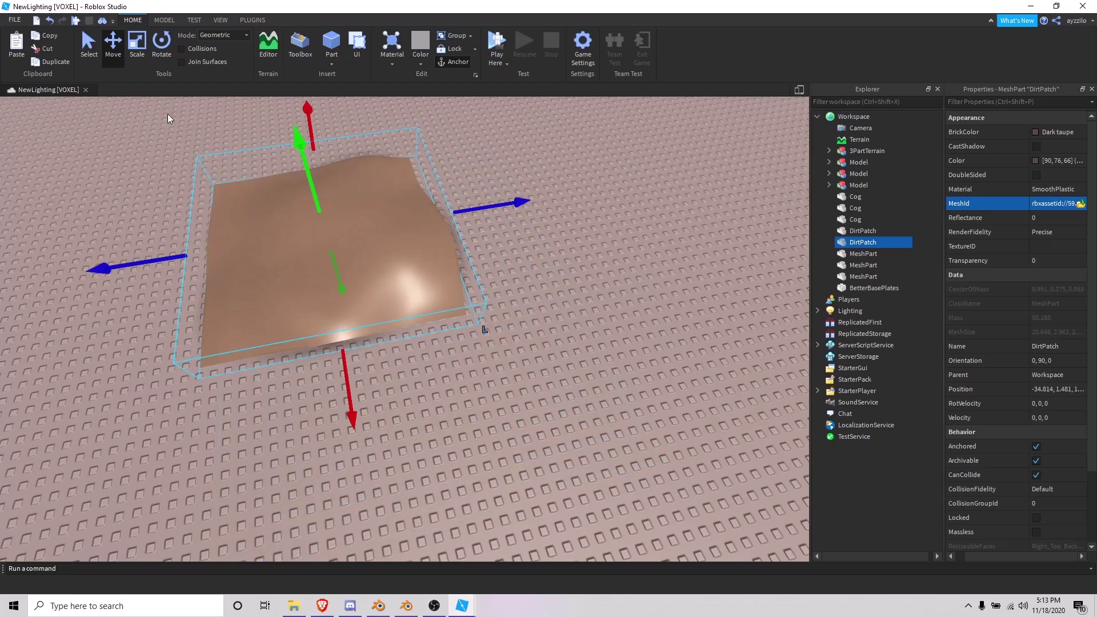
# - Adjust the height of the imported terrain mesh with the Scale tool
pyautogui.click(132, 47)
pyautogui.moveTo(472, 343); pyautogui.dragTo(471, 312, button='right')
pyautogui.moveTo(403, 374); pyautogui.dragTo(403, 389)
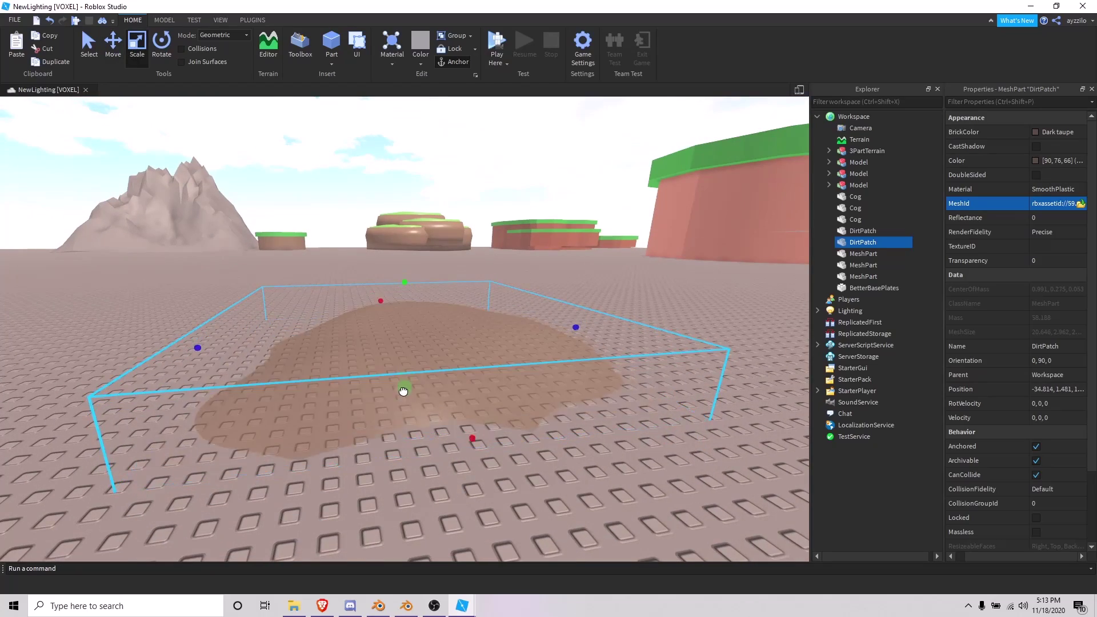
pyautogui.moveTo(403, 396); pyautogui.dragTo(469, 379, button='right')
pyautogui.moveTo(404, 387); pyautogui.dragTo(406, 399)
pyautogui.click(599, 448)
pyautogui.moveTo(598, 449); pyautogui.dragTo(601, 454, button='right')
pyautogui.scroll(-5, 601, 454)
# - Reposition the terrain mesh on the baseplate and change its BrickColor to white
pyautogui.moveTo(492, 405); pyautogui.dragTo(337, 234)
pyautogui.moveTo(470, 296); pyautogui.dragTo(326, 410, button='right')
pyautogui.moveTo(287, 422); pyautogui.dragTo(270, 435)
pyautogui.click(1064, 136)
pyautogui.click(1066, 344)
# - Move the small green-topped disc and the rocky mountain mesh next to the white terrain patch
pyautogui.click(670, 353)
pyautogui.moveTo(670, 352); pyautogui.dragTo(616, 345, button='right')
pyautogui.scroll(-4, 615, 345)
pyautogui.click(514, 297)
pyautogui.moveTo(403, 246); pyautogui.dragTo(455, 221, button='right')
pyautogui.click(468, 283)
pyautogui.moveTo(463, 191); pyautogui.dragTo(443, 411)
pyautogui.moveTo(409, 189); pyautogui.dragTo(359, 373)
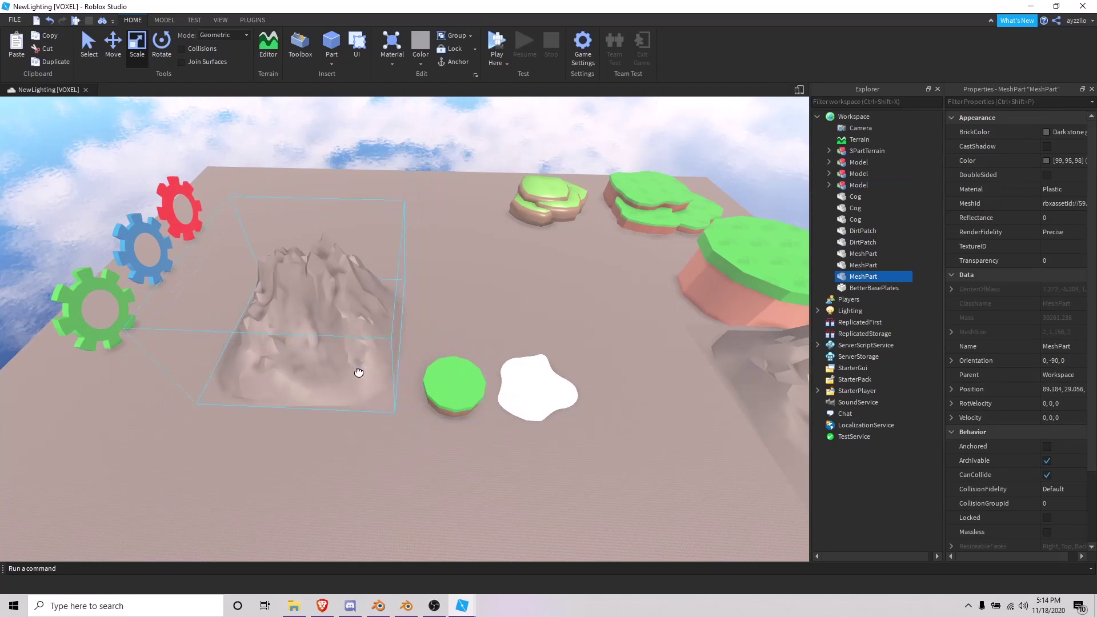
pyautogui.click(438, 436)
# - Examine the arranged mountain, green-topped disc and white patch from several distances and angles
pyautogui.moveTo(438, 437); pyautogui.dragTo(436, 436, button='right')
pyautogui.scroll(3, 438, 436)
pyautogui.press('s')
pyautogui.press('a')
pyautogui.press('w')
pyautogui.press('s')
pyautogui.press('s')
pyautogui.click(453, 402)
pyautogui.press('f')
pyautogui.moveTo(530, 344); pyautogui.dragTo(531, 343, button='right')
pyautogui.click(544, 404)
pyautogui.press('s')
pyautogui.moveTo(544, 404); pyautogui.dragTo(548, 408, button='right')
pyautogui.press('a')
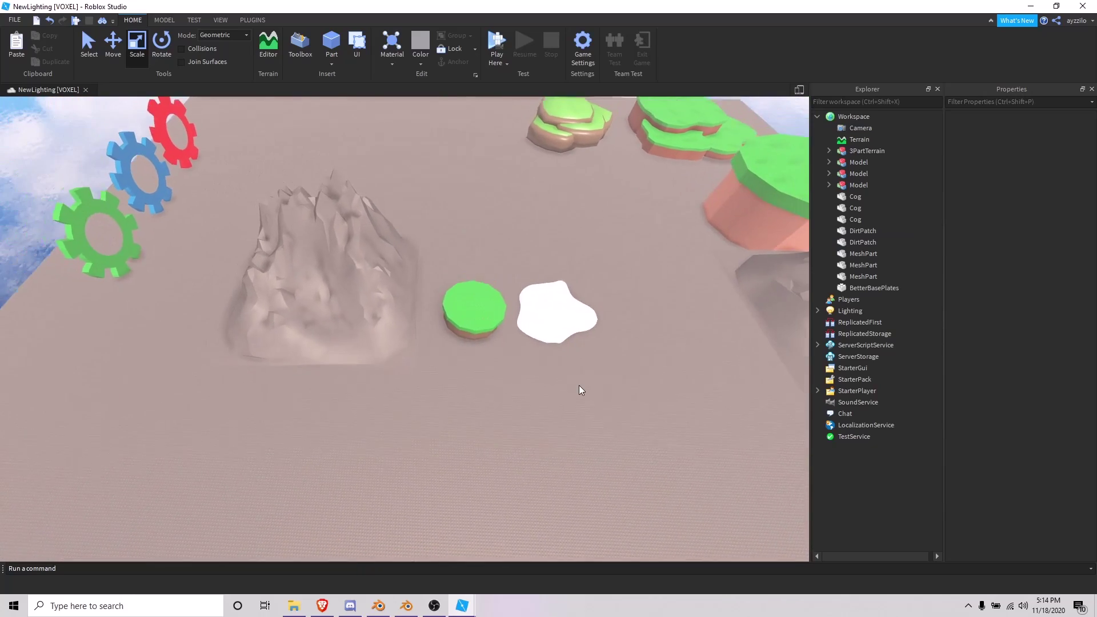
pyautogui.press('d')
pyautogui.press('w')
pyautogui.press('a')
# - Select the mountain, green-topped disc and white patch together and view them at a lower angle
pyautogui.moveTo(216, 281); pyautogui.dragTo(166, 199)
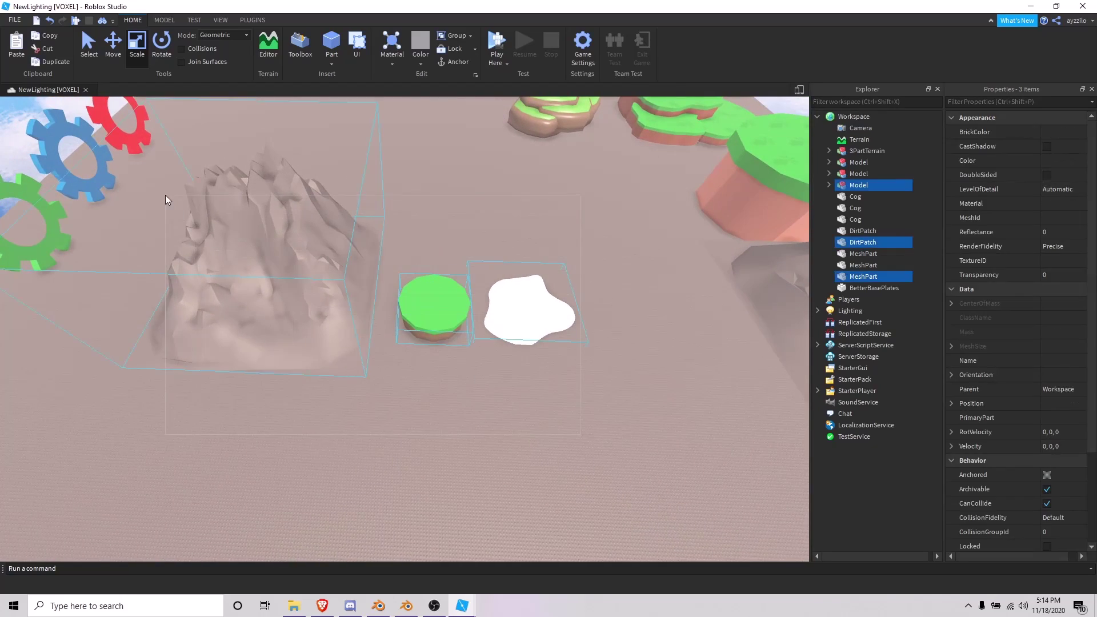
pyautogui.press('w')
pyautogui.moveTo(483, 419); pyautogui.dragTo(483, 418, button='right')
pyautogui.press('a')
pyautogui.press('s')
pyautogui.press('d')
pyautogui.press('s')
pyautogui.press('a')
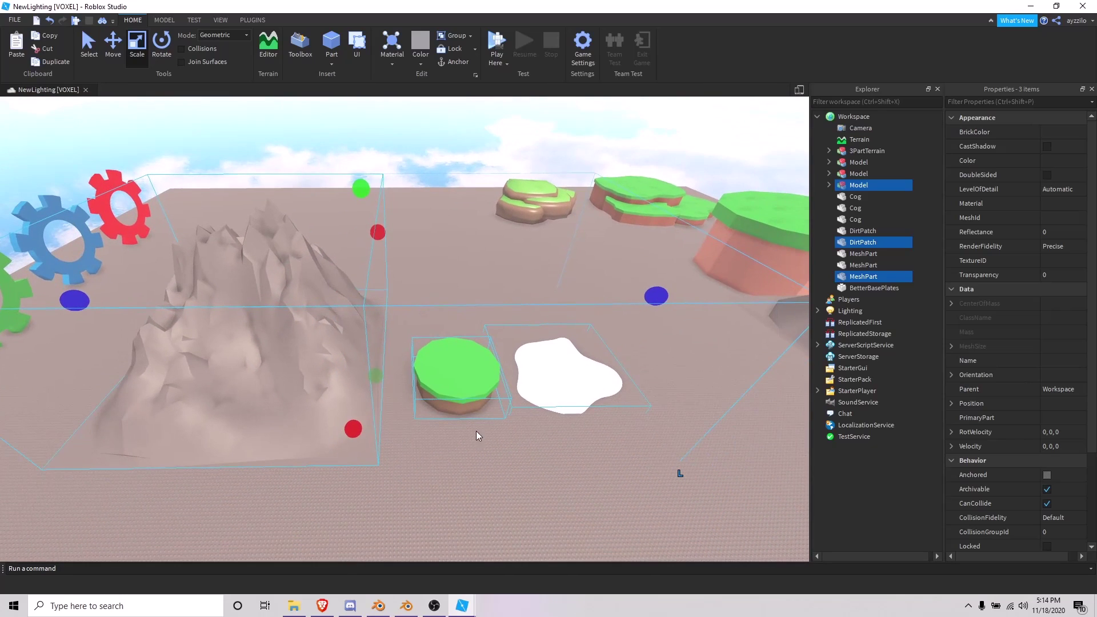
# - Look at the backpack model in the Blender 2.79 window, return to Roblox Studio and deselect the three terrain pieces
pyautogui.click(377, 606)
pyautogui.moveTo(413, 406); pyautogui.dragTo(438, 443, button='middle')
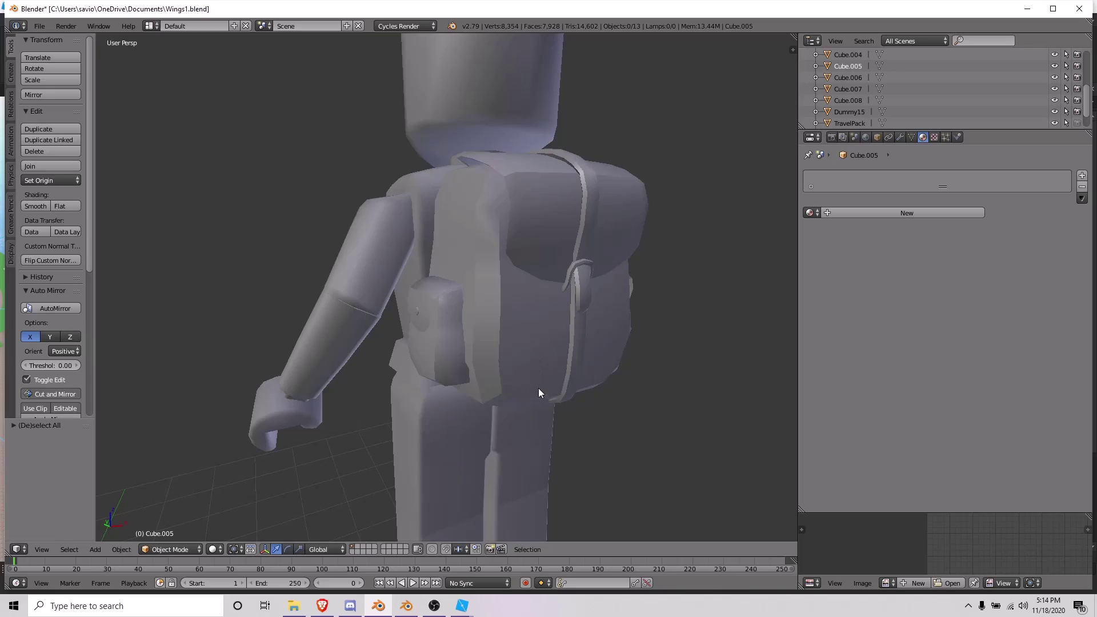
pyautogui.hotkey('alt', 'Tab')
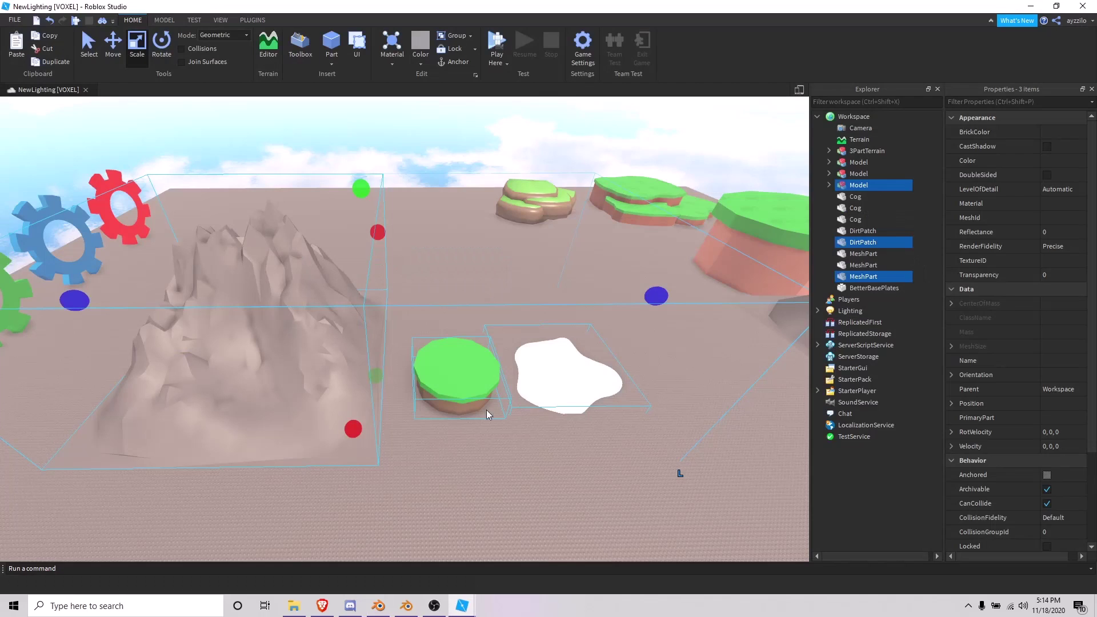
pyautogui.click(492, 470)
pyautogui.press('w')
pyautogui.moveTo(491, 470); pyautogui.dragTo(493, 474, button='right')
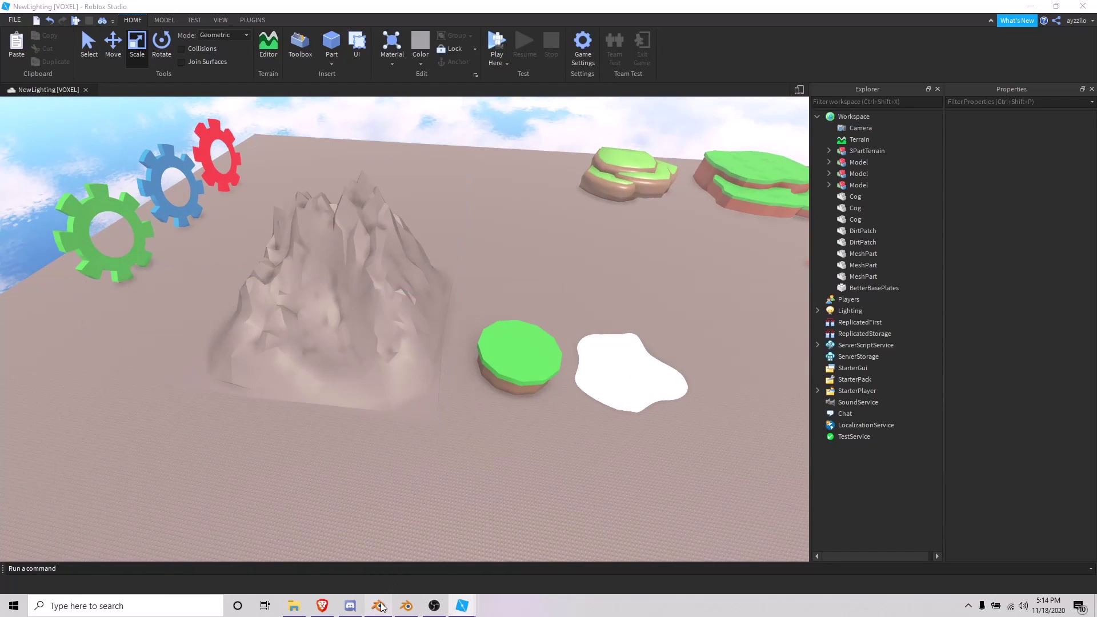
# - Search the add-ons for "Landsc" in Blender 2.79's User Preferences, close them and return to Roblox Studio
pyautogui.click(380, 606)
pyautogui.click(39, 27)
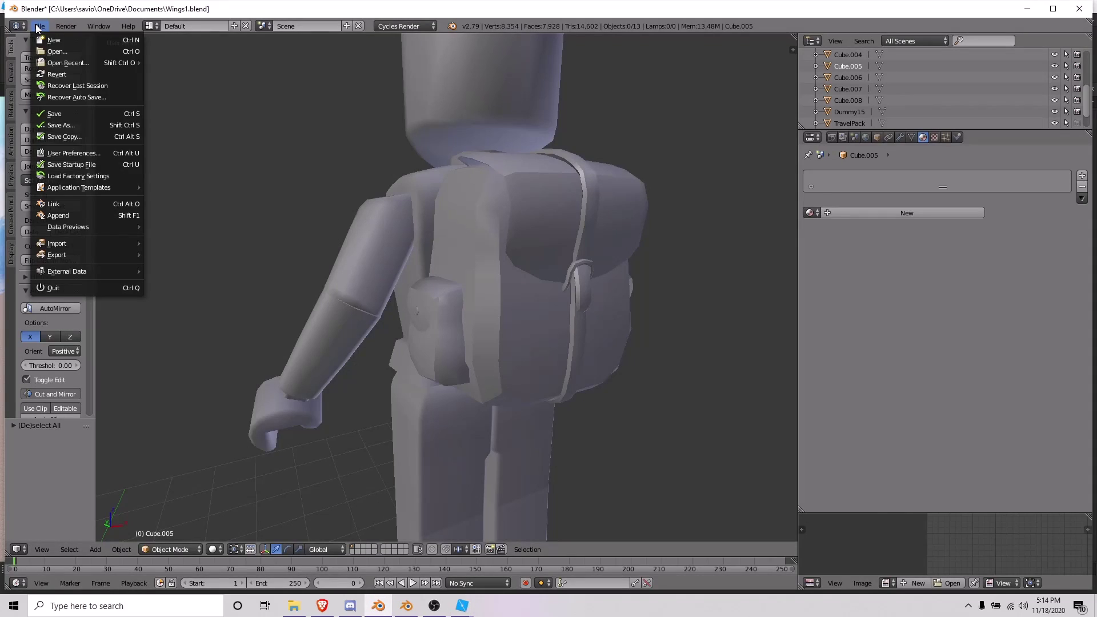
pyautogui.click(64, 153)
pyautogui.moveTo(200, 36); pyautogui.dragTo(411, 58)
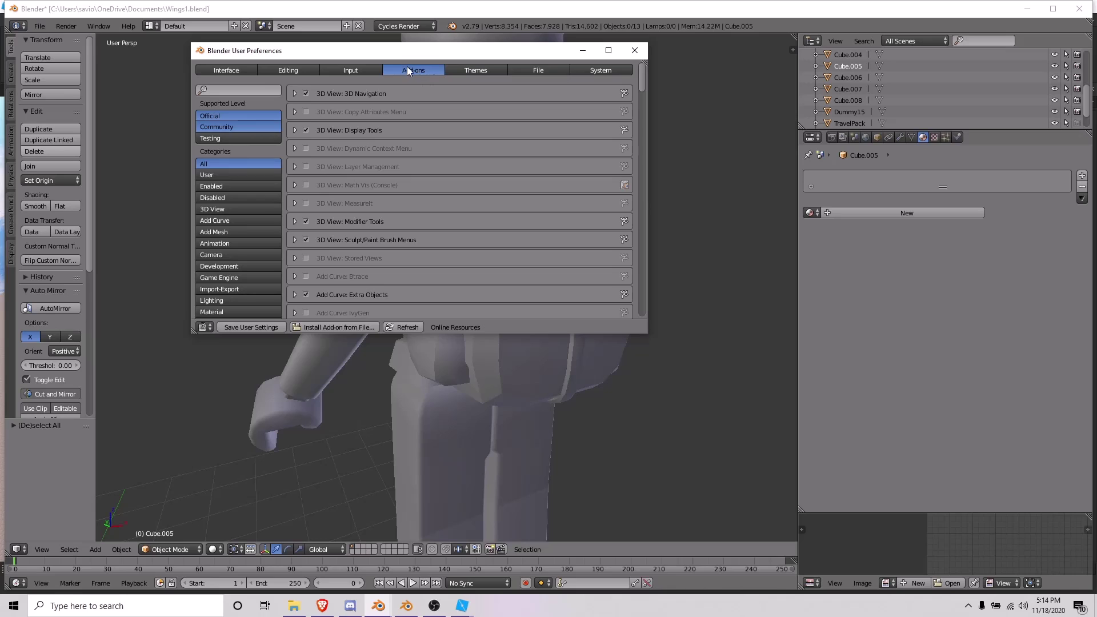
pyautogui.click(233, 91)
pyautogui.write('Landsc')
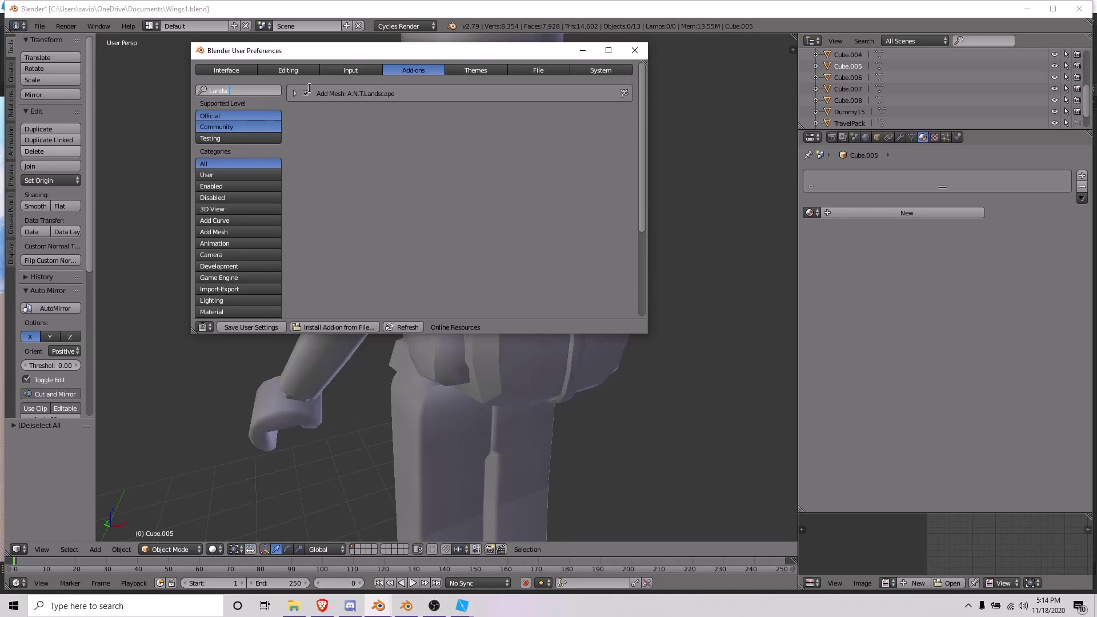
pyautogui.click(634, 50)
pyautogui.hotkey('alt', 'Tab')
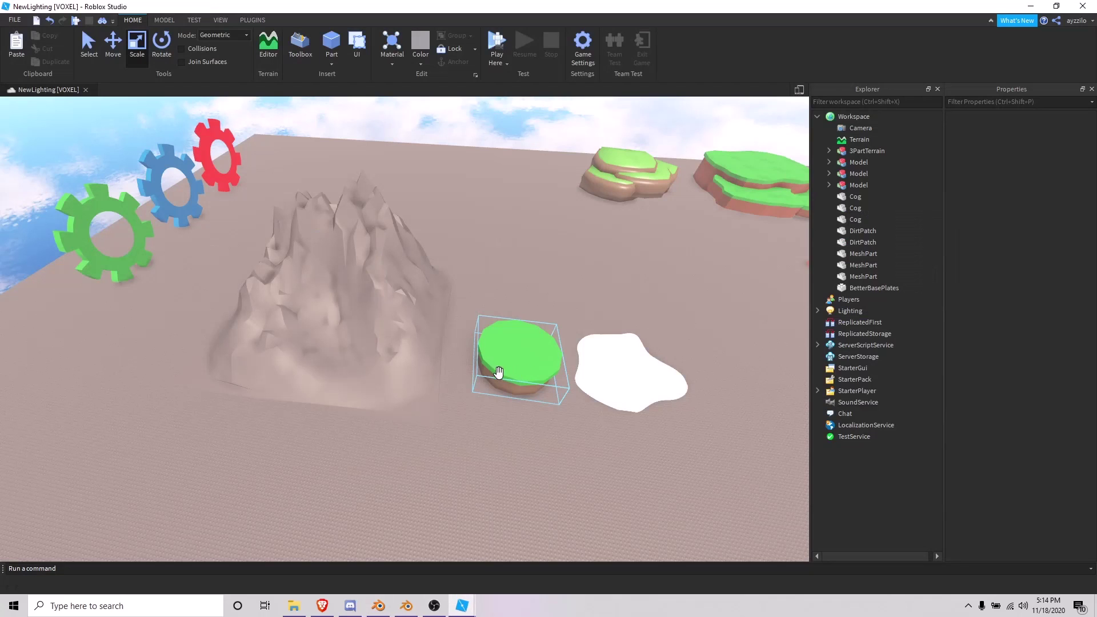
pyautogui.moveTo(482, 455); pyautogui.dragTo(476, 455, button='right')
pyautogui.press('s')
pyautogui.press('w')
pyautogui.press('s')
pyautogui.moveTo(520, 314); pyautogui.dragTo(520, 315, button='right')
pyautogui.press('s')
pyautogui.press('w')
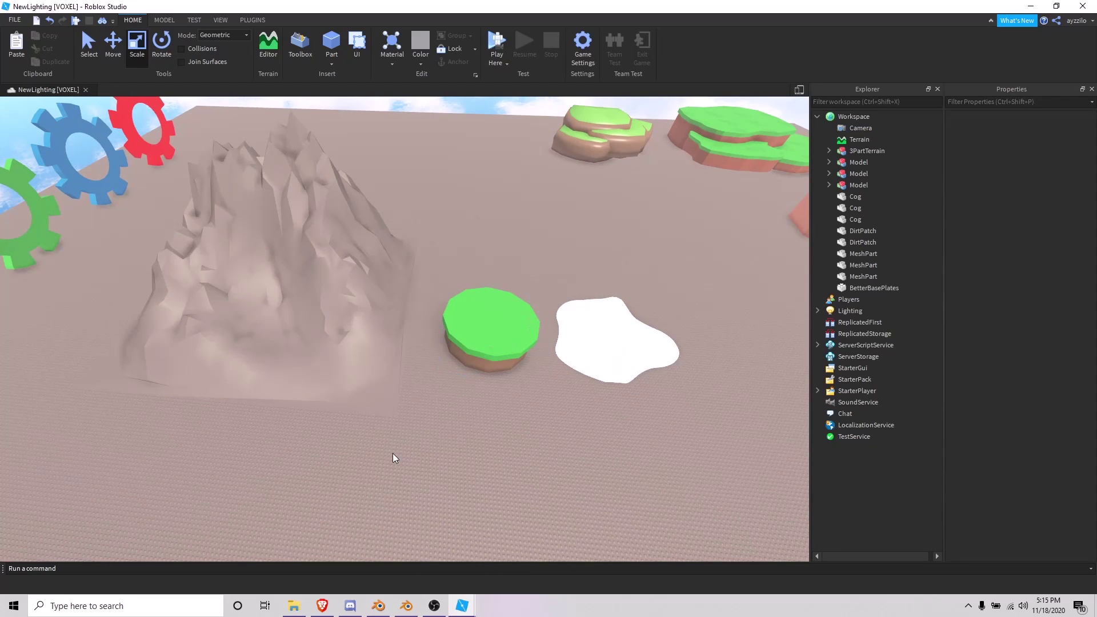
pyautogui.moveTo(390, 464); pyautogui.dragTo(429, 444, button='right')
pyautogui.press('w')
pyautogui.press('d')
pyautogui.press('s')
pyautogui.press('w')
pyautogui.click(318, 418)
pyautogui.moveTo(345, 429); pyautogui.dragTo(347, 426, button='right')
pyautogui.press('s')
pyautogui.press('w')
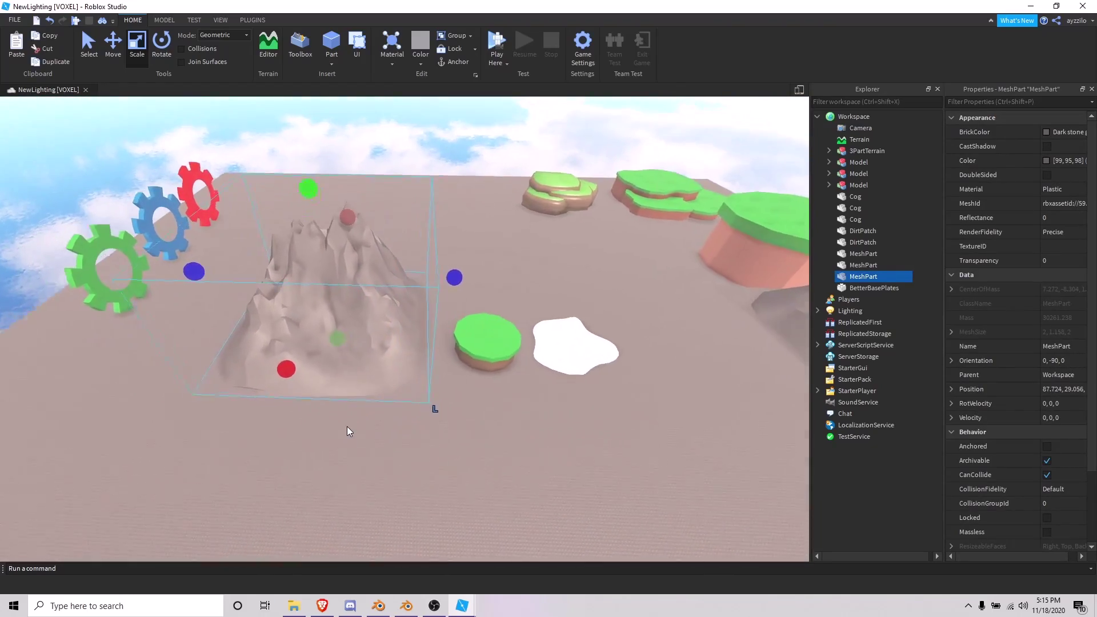
pyautogui.click(473, 455)
pyautogui.press('d')
pyautogui.press('w')
pyautogui.moveTo(524, 467); pyautogui.dragTo(401, 471, button='right')
pyautogui.click(350, 398)
pyautogui.click(401, 472)
pyautogui.scroll(3, 401, 472)
pyautogui.scroll(-4, 401, 472)
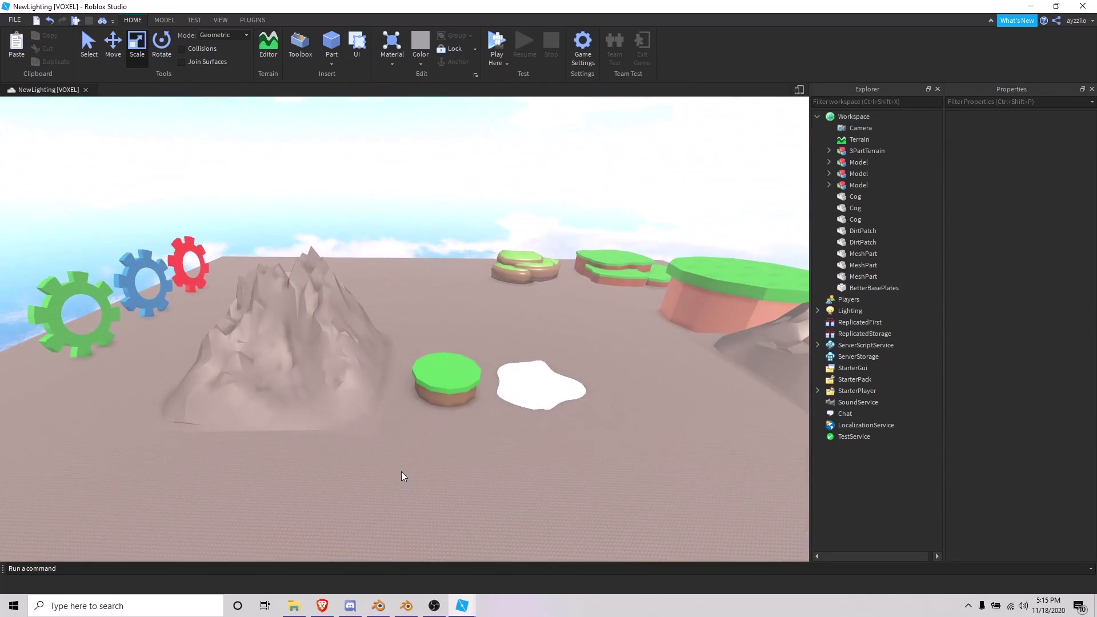